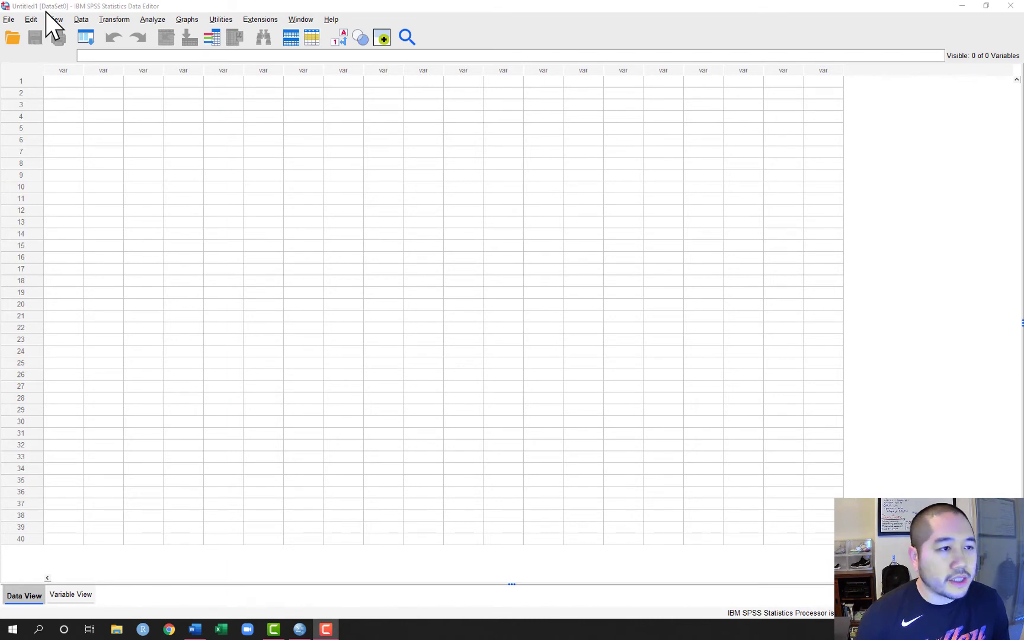
Step: Open the data file regdata2.sav from the Datasets folder on the OS (C:) drive
click(11, 24)
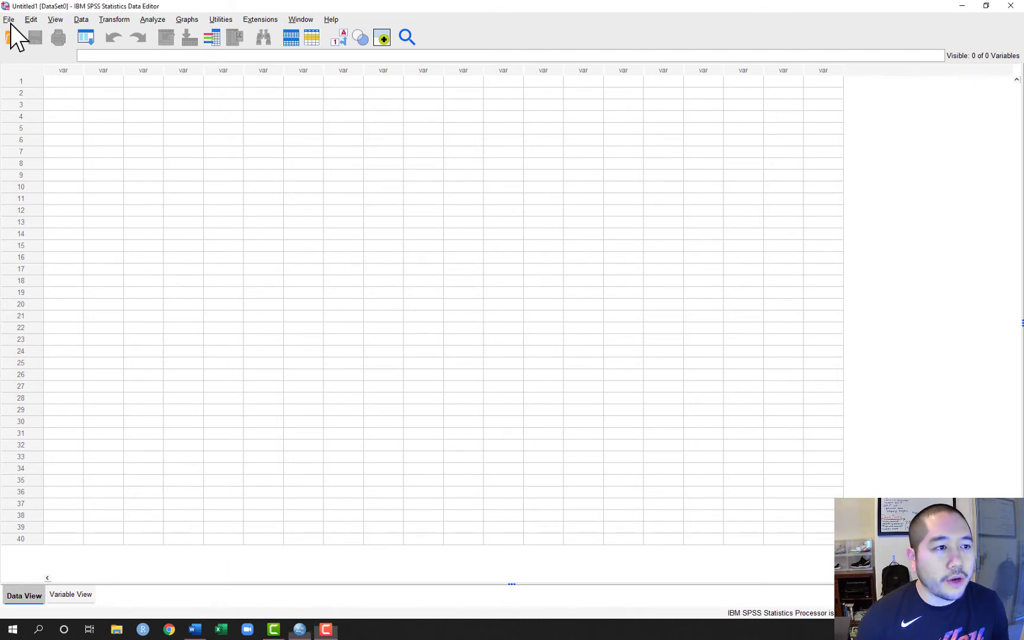
click(10, 20)
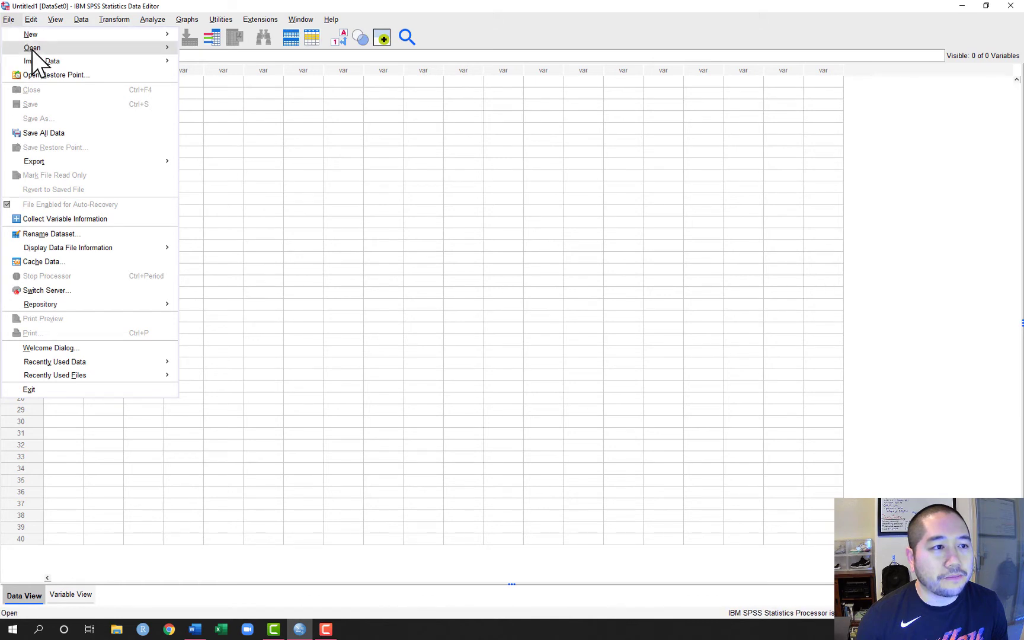
mouse_move(146, 56)
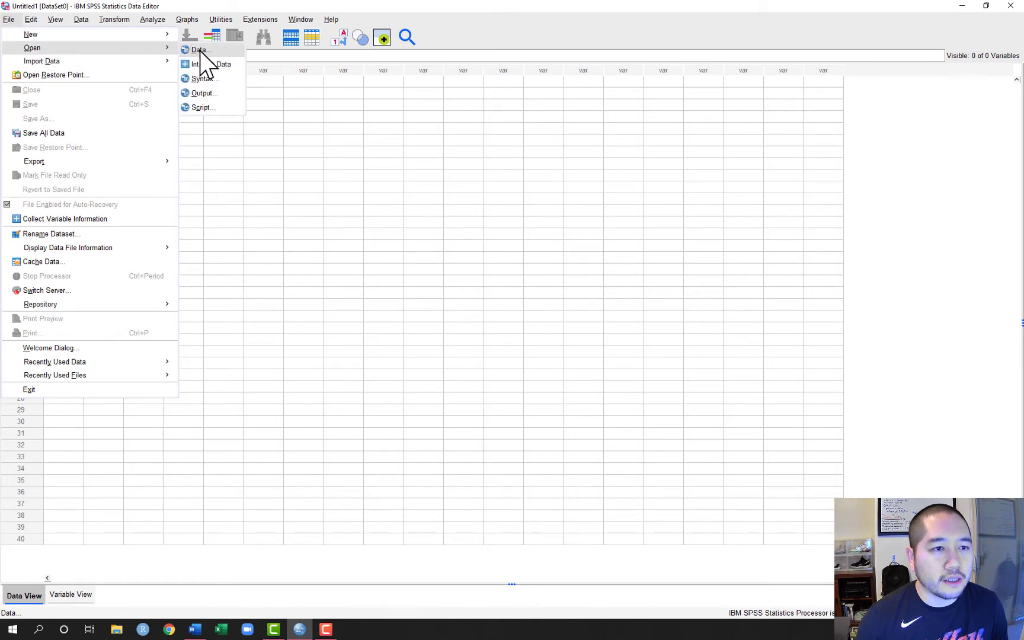
click(211, 49)
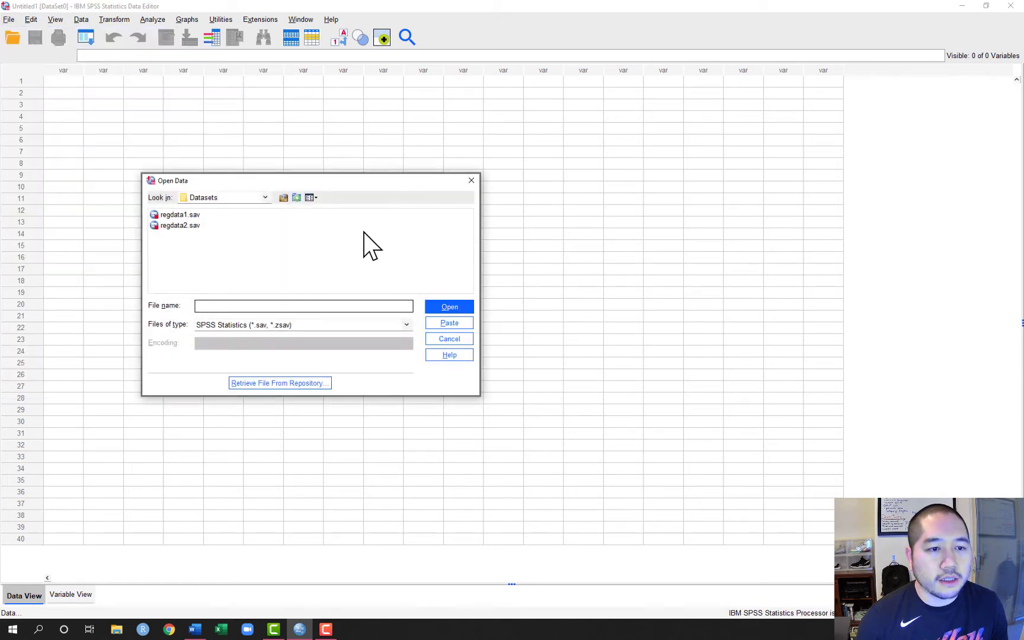
click(265, 197)
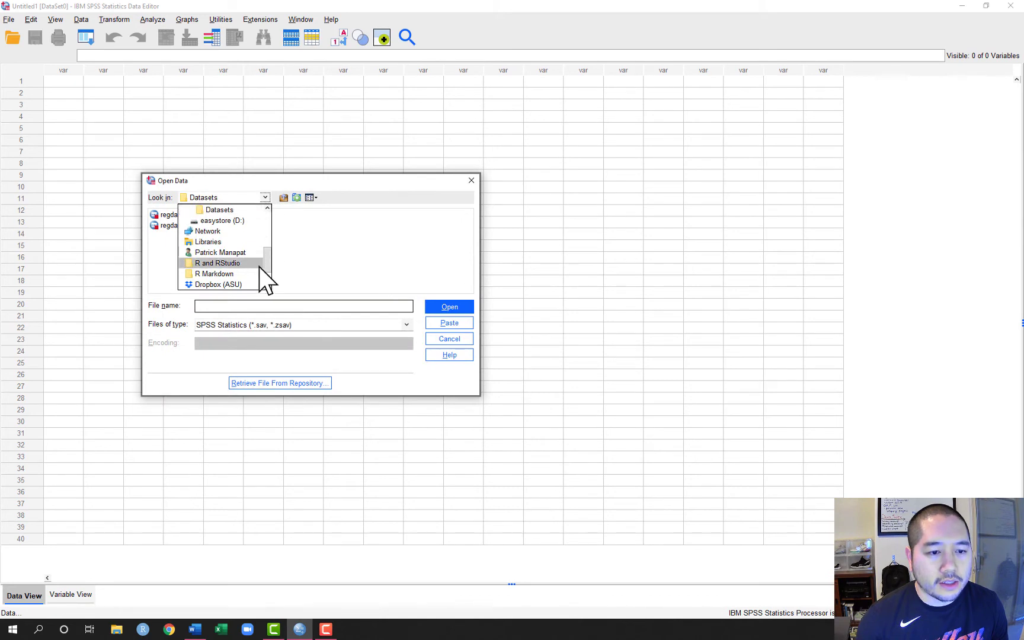
scroll(263, 274, down, 1)
scroll(259, 270, up, 3)
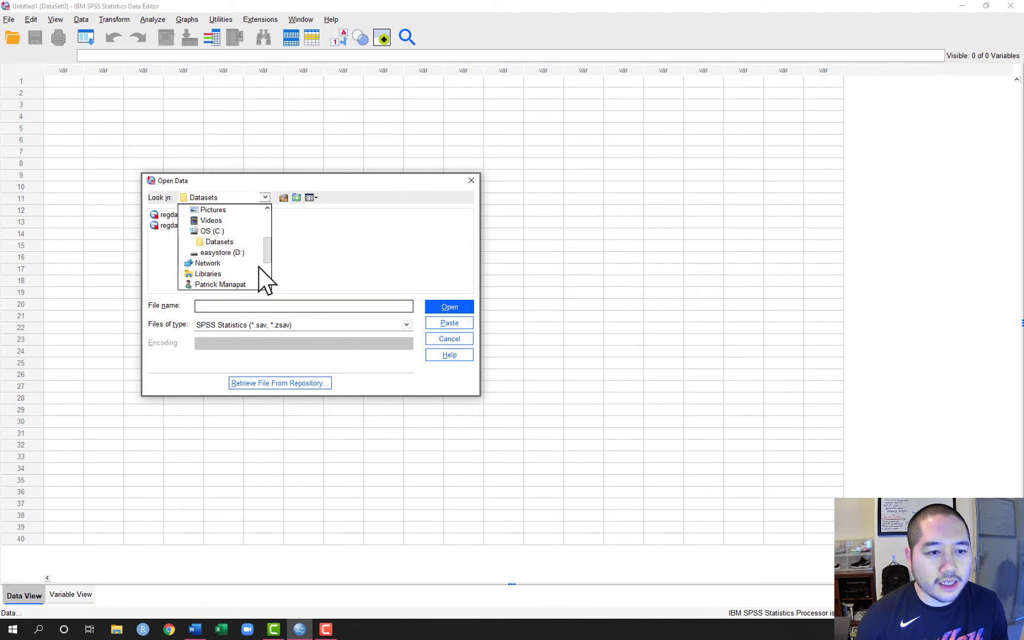
click(237, 264)
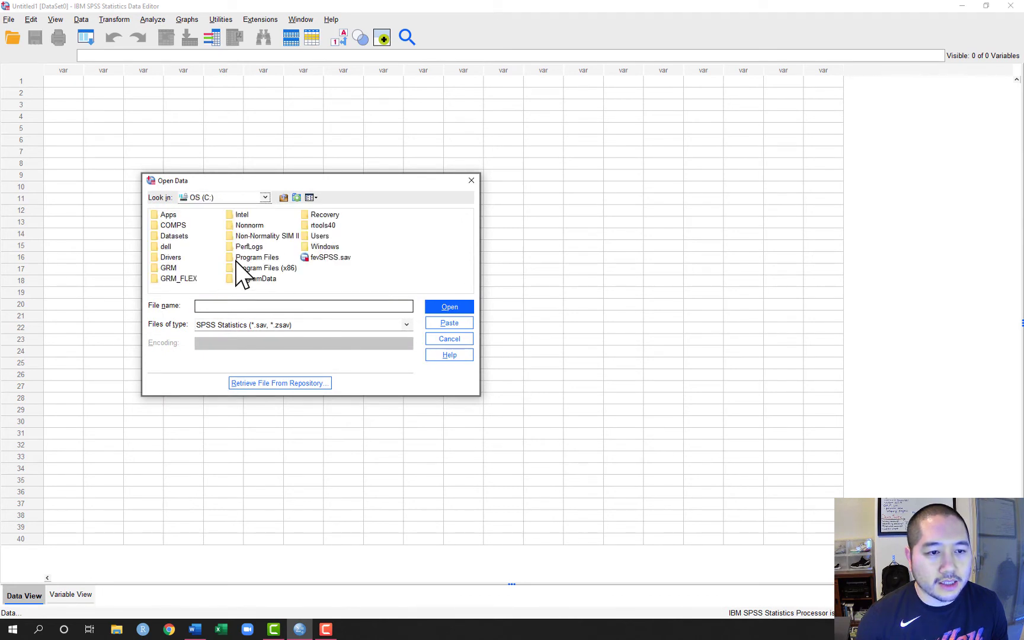
click(173, 237)
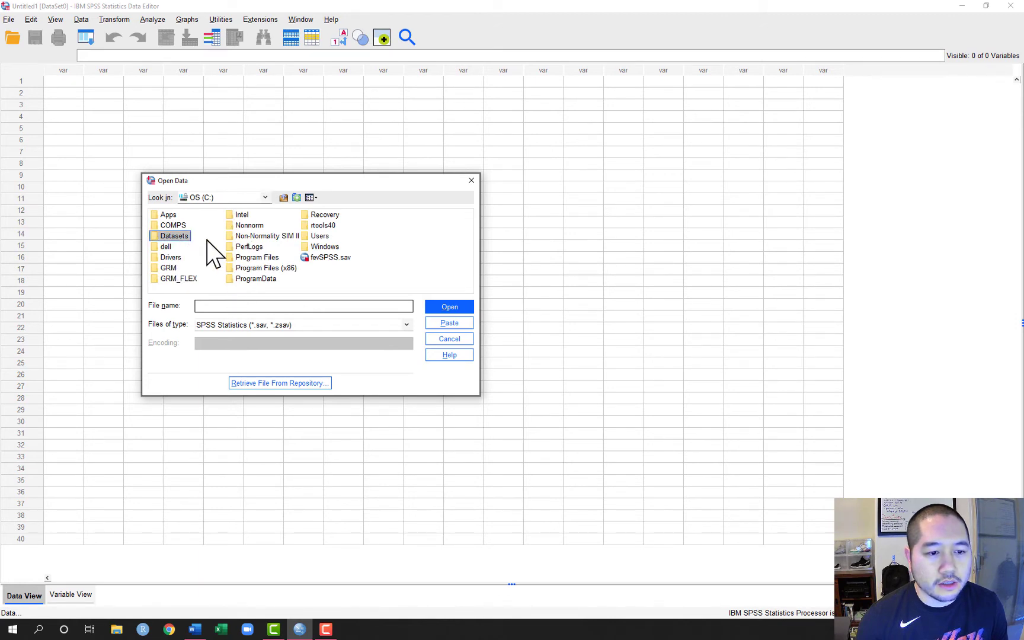
double_click(157, 237)
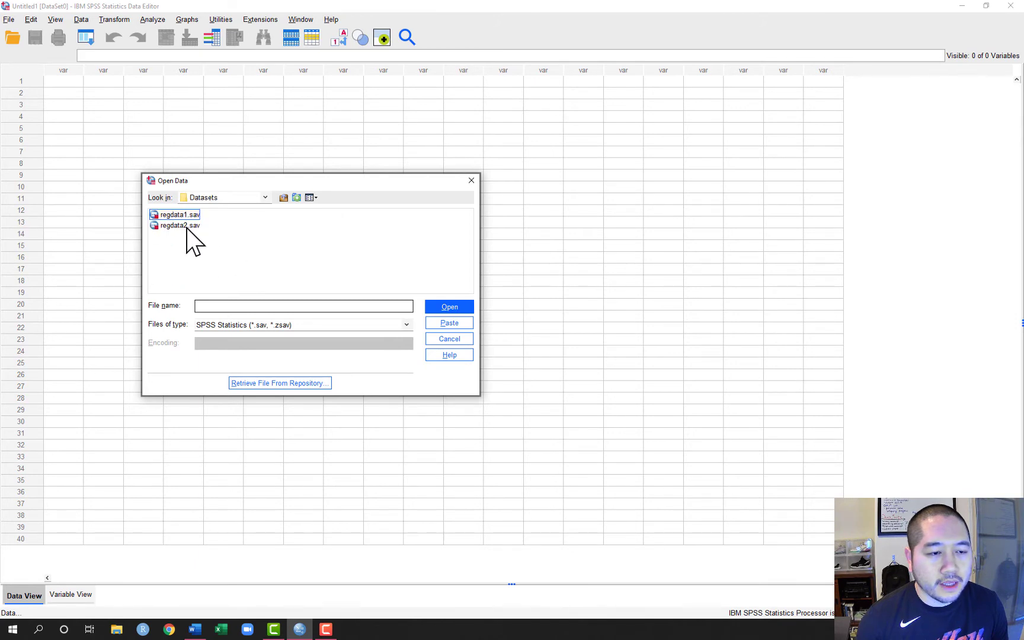
click(181, 226)
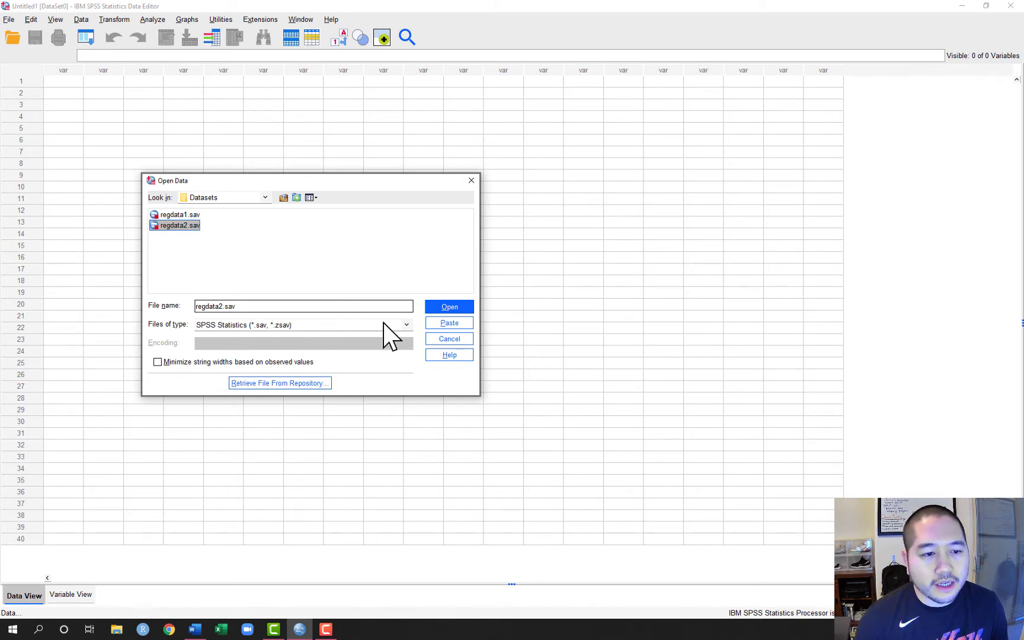
click(443, 307)
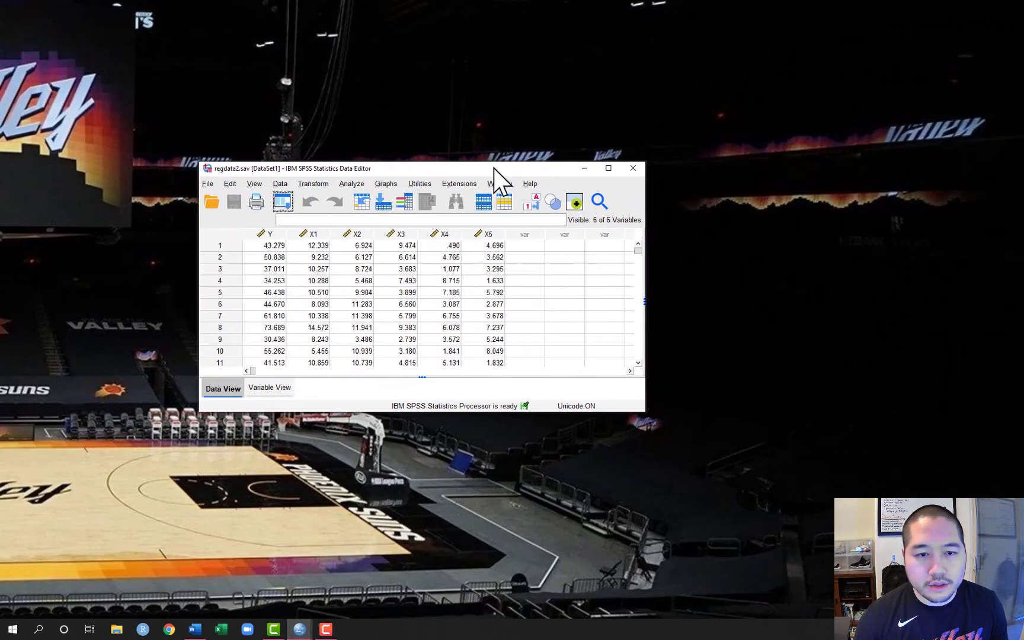
Step: Maximize the regdata2.sav data window and the output viewer, and return to the dataset
click(608, 169)
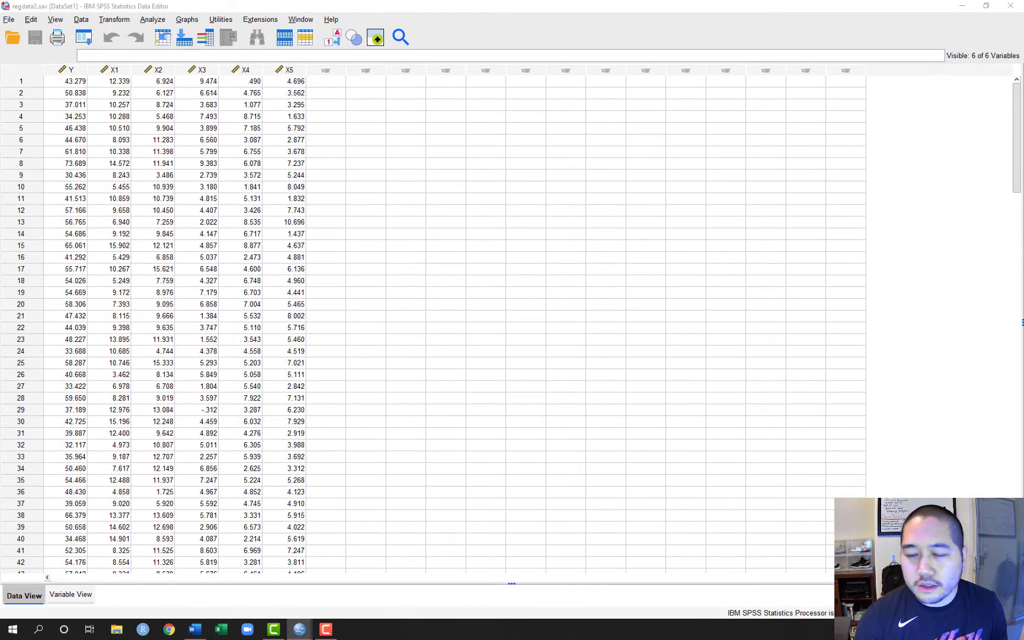
drag(686, 104, 469, 136)
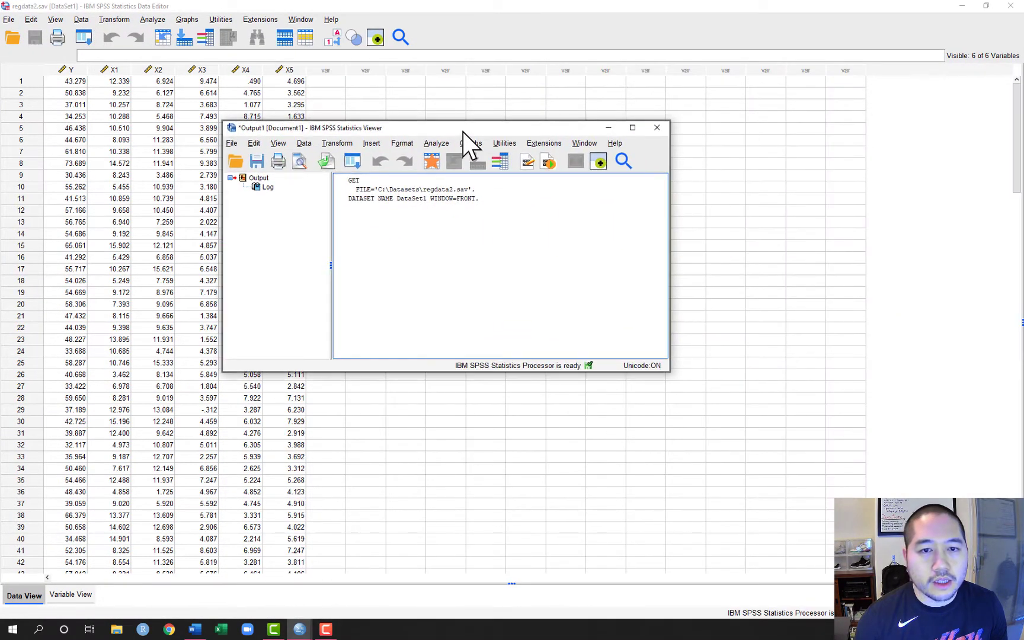
click(633, 128)
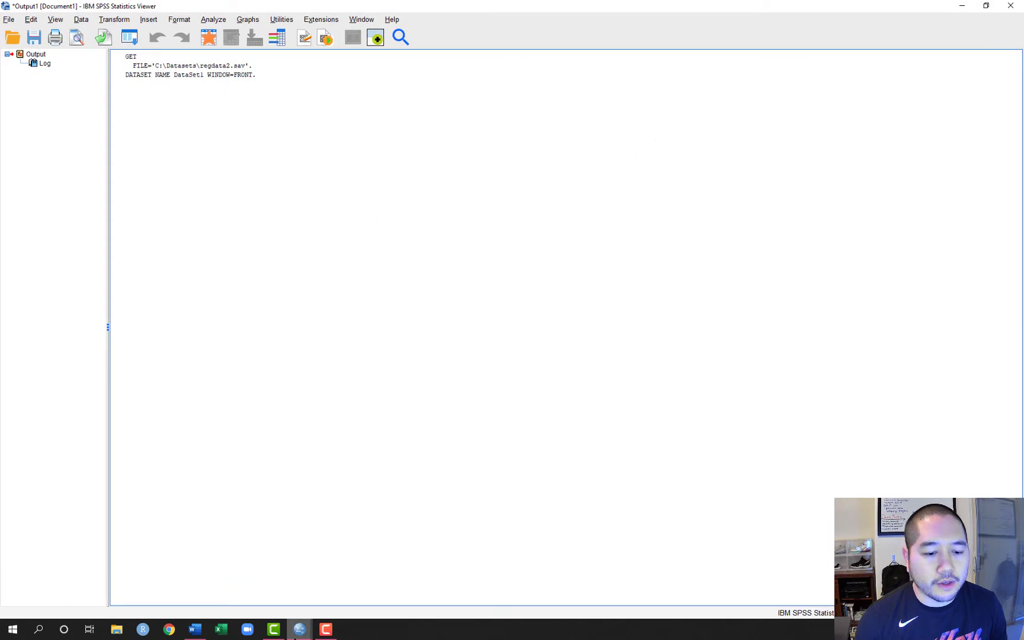
mouse_move(295, 634)
mouse_move(324, 601)
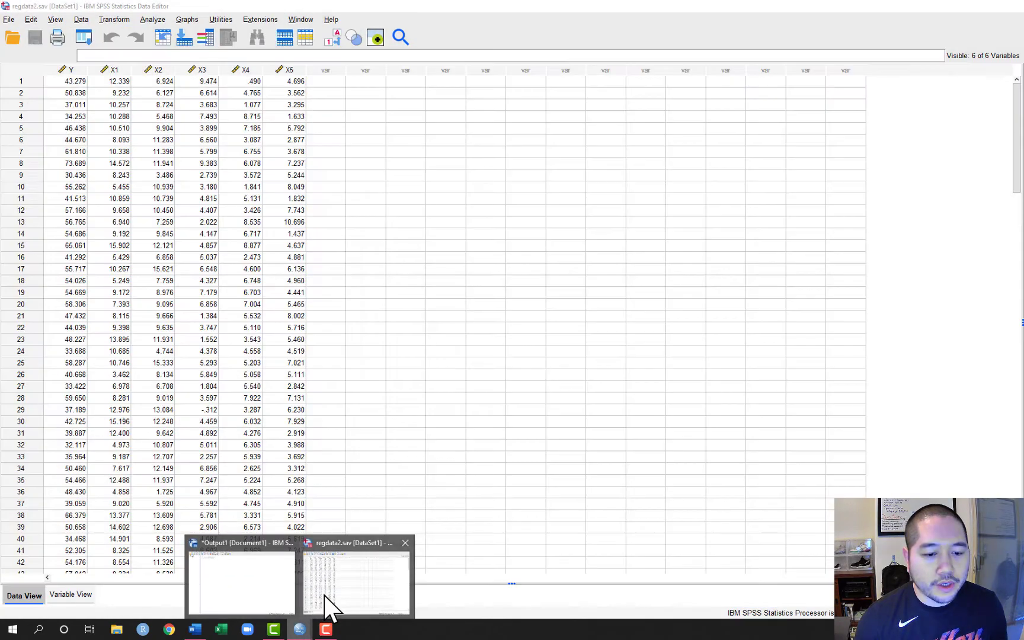
click(363, 600)
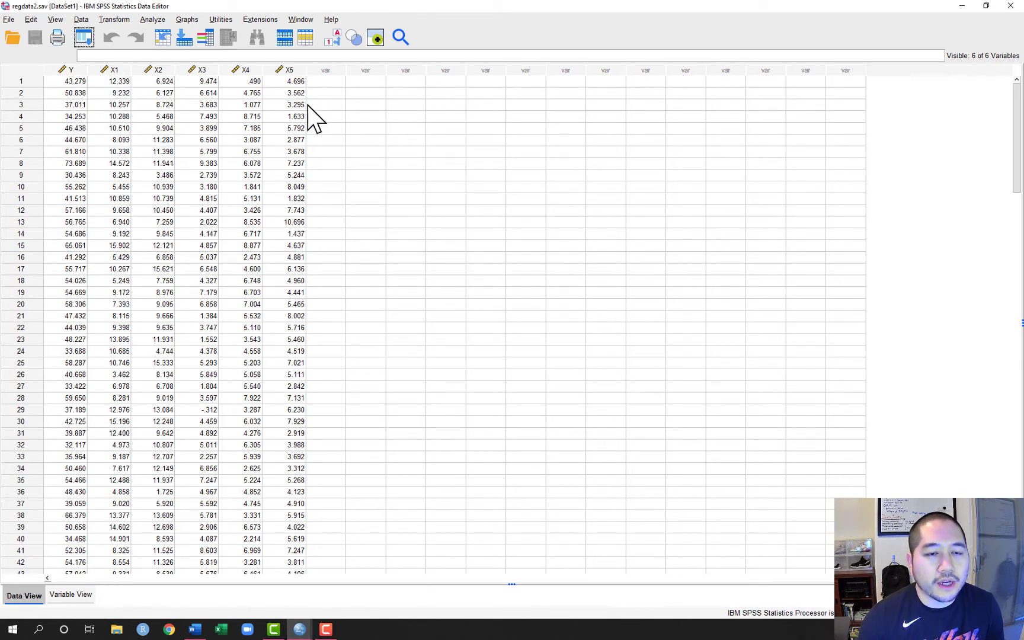
Step: Look through the dataset's cases from first to last and check the variable definitions
drag(1014, 152, 999, 489)
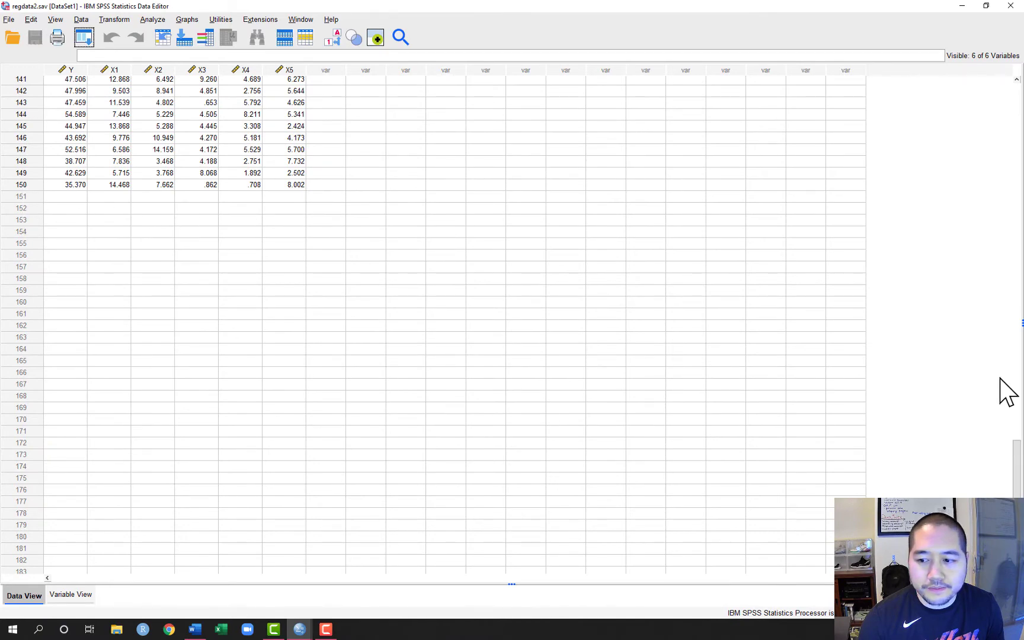
drag(1018, 457, 1019, 97)
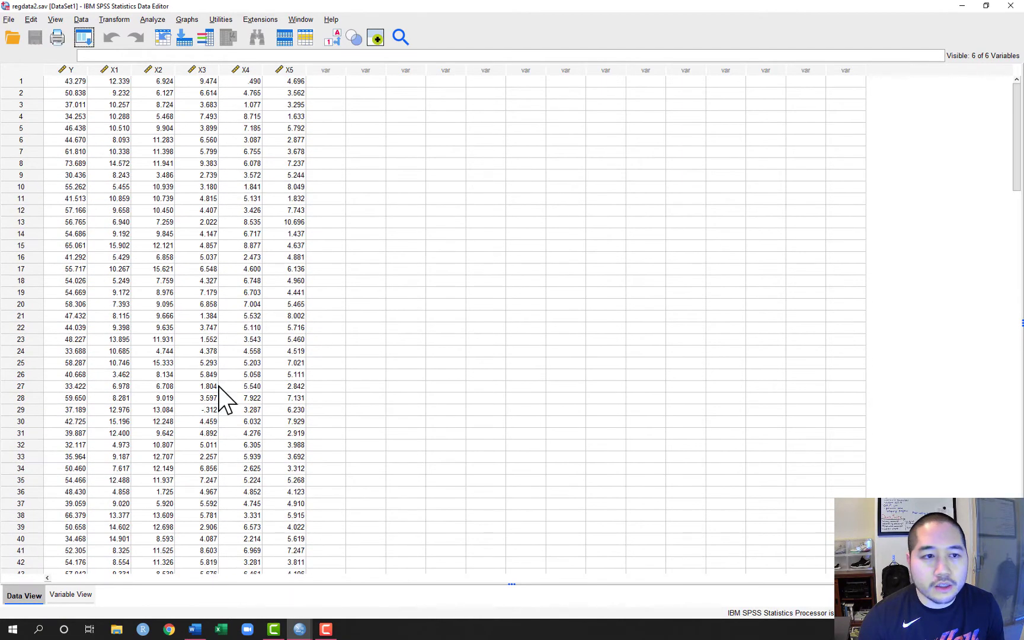
click(74, 596)
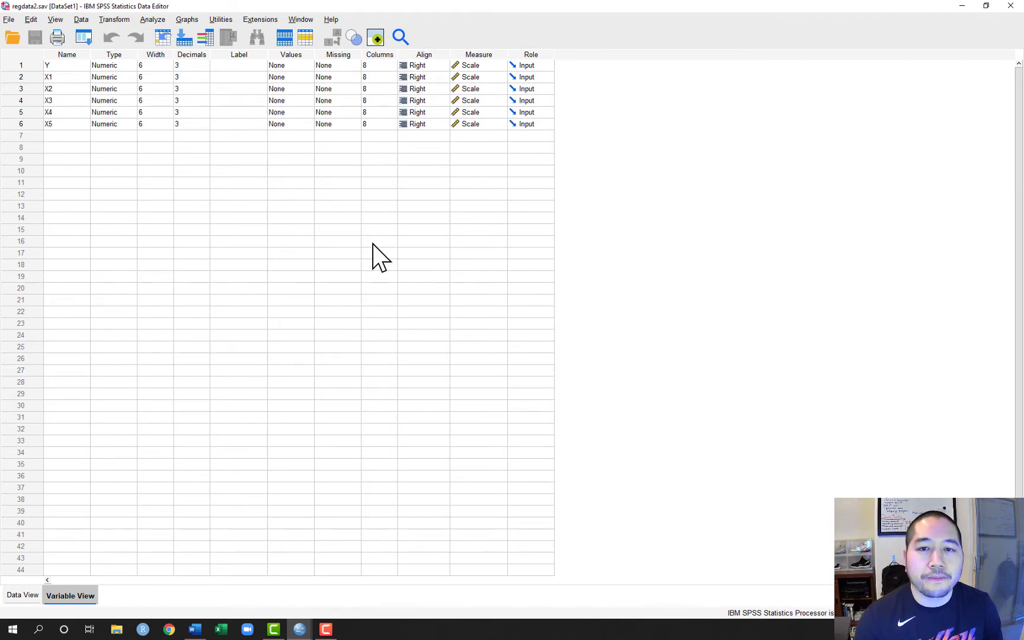
click(23, 595)
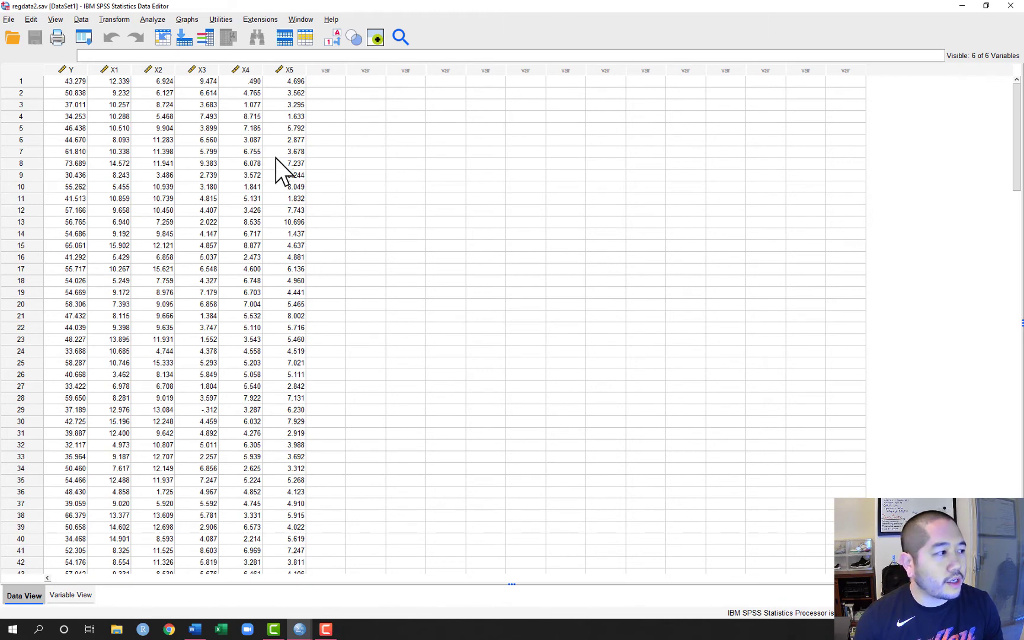
Step: Set up a Descriptives analysis with the variables Y, X1, X2, X3, X4 and X5
click(155, 20)
mouse_move(171, 63)
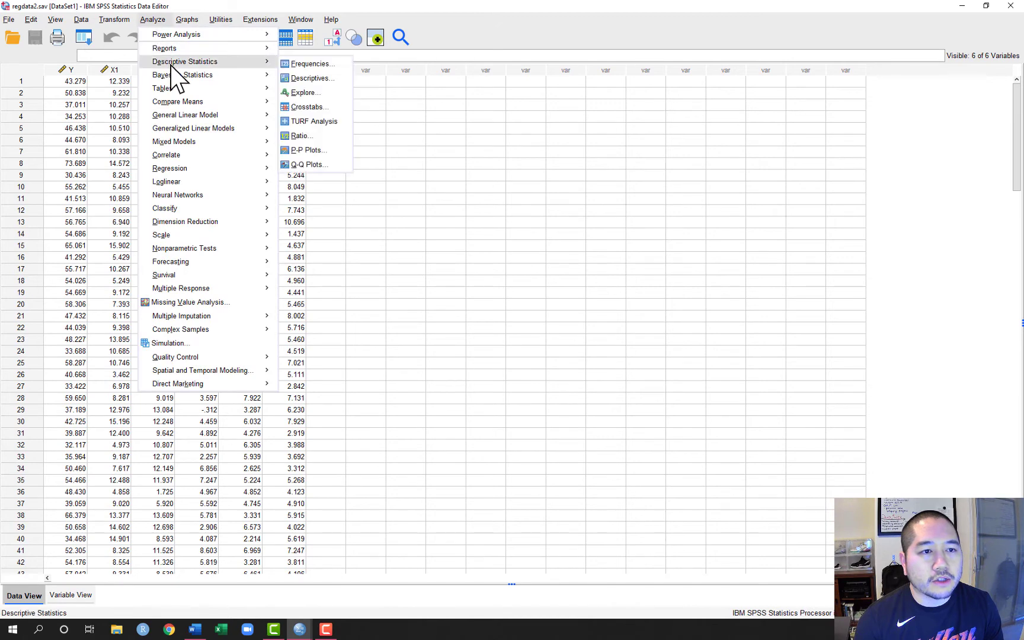
click(314, 83)
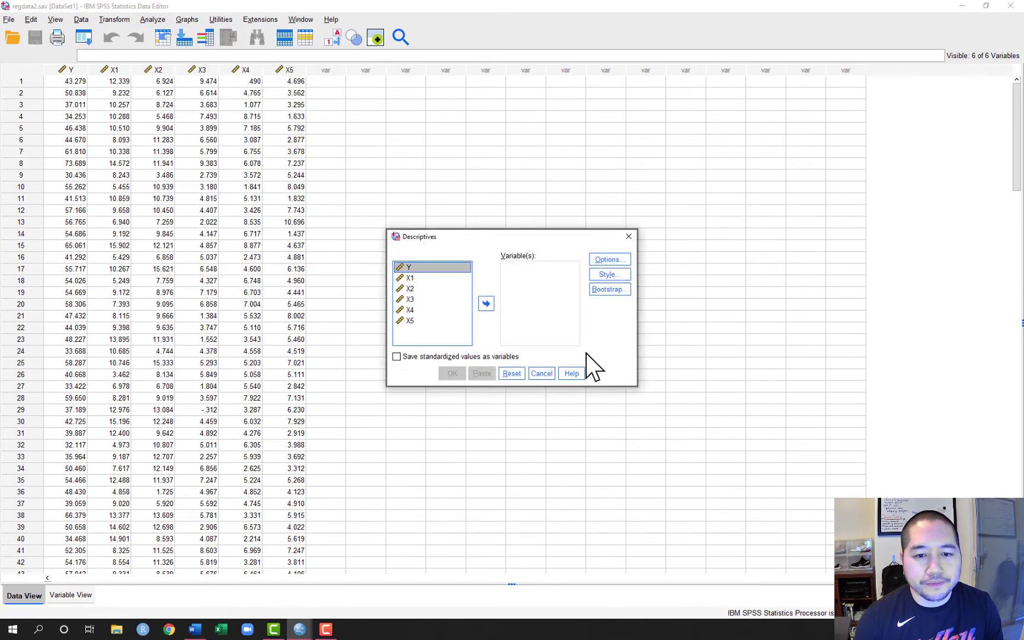
shift+click(417, 321)
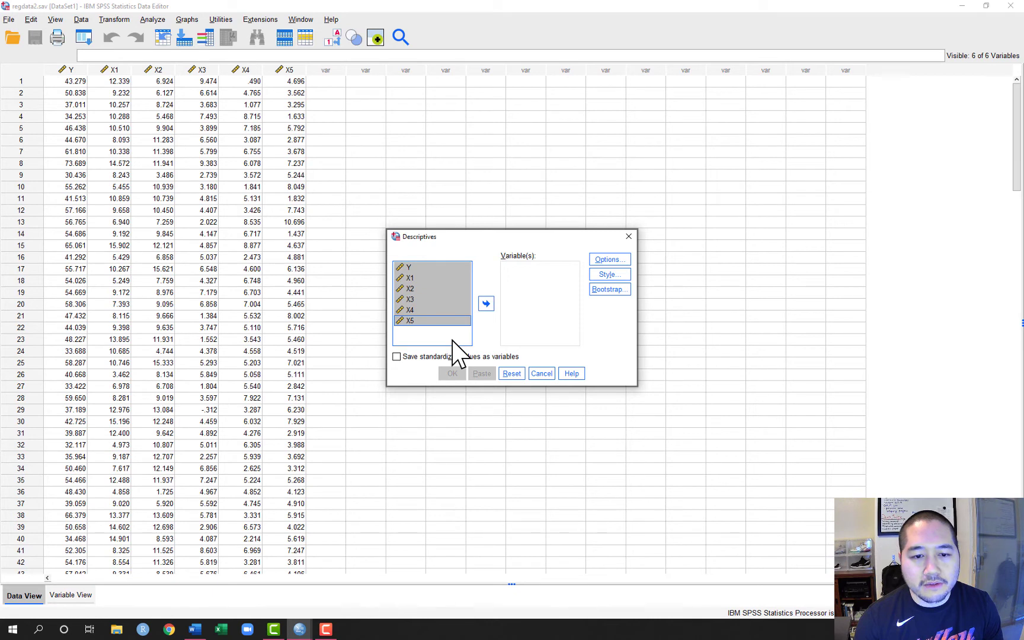
click(486, 304)
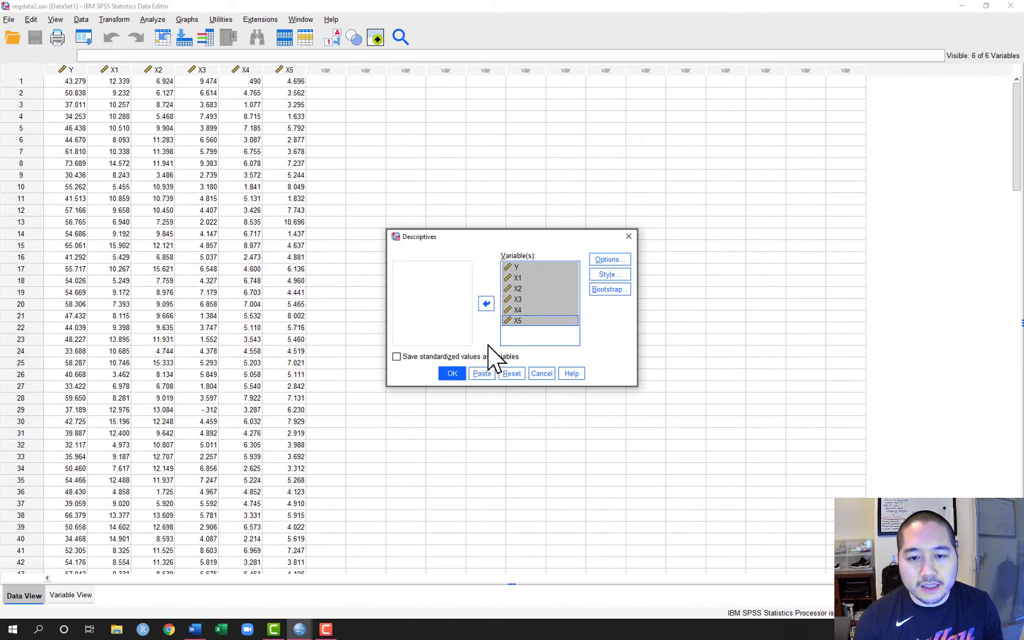
Step: Add kurtosis and skewness to the requested descriptive statistics and run the analysis
click(609, 260)
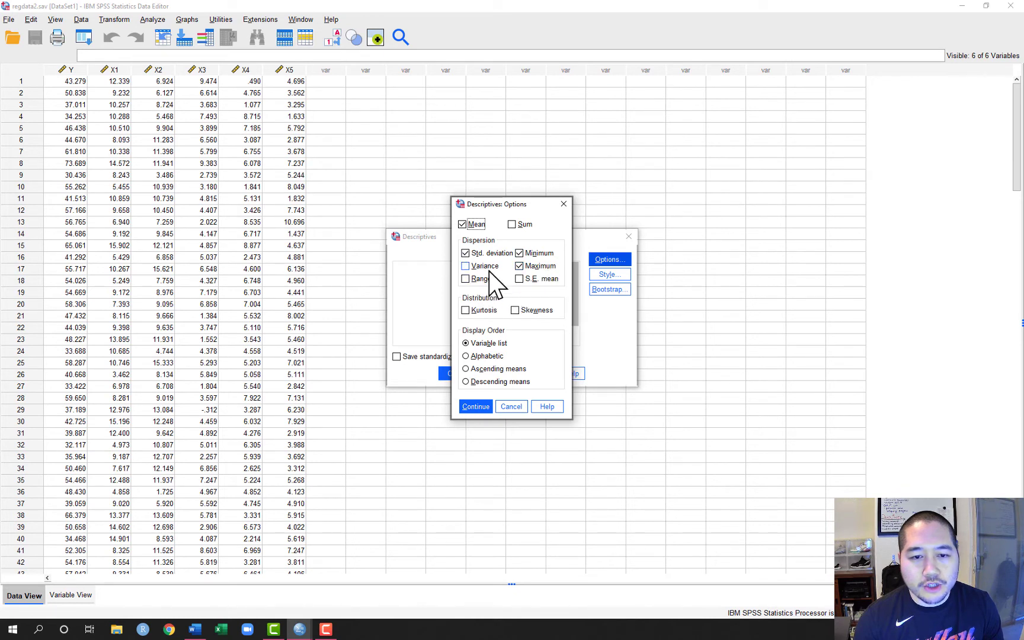
click(474, 311)
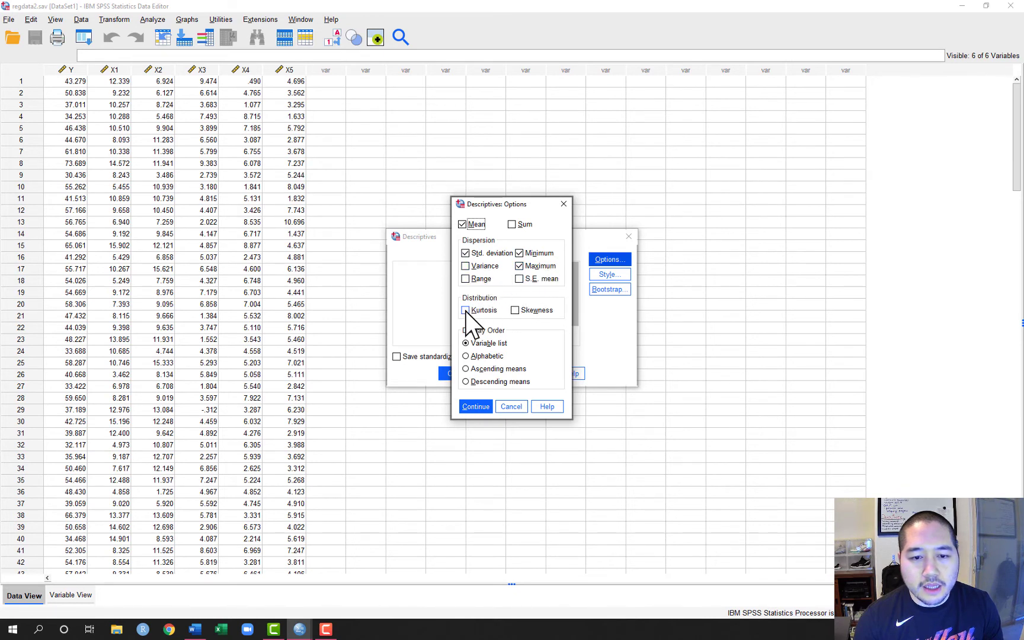
click(537, 311)
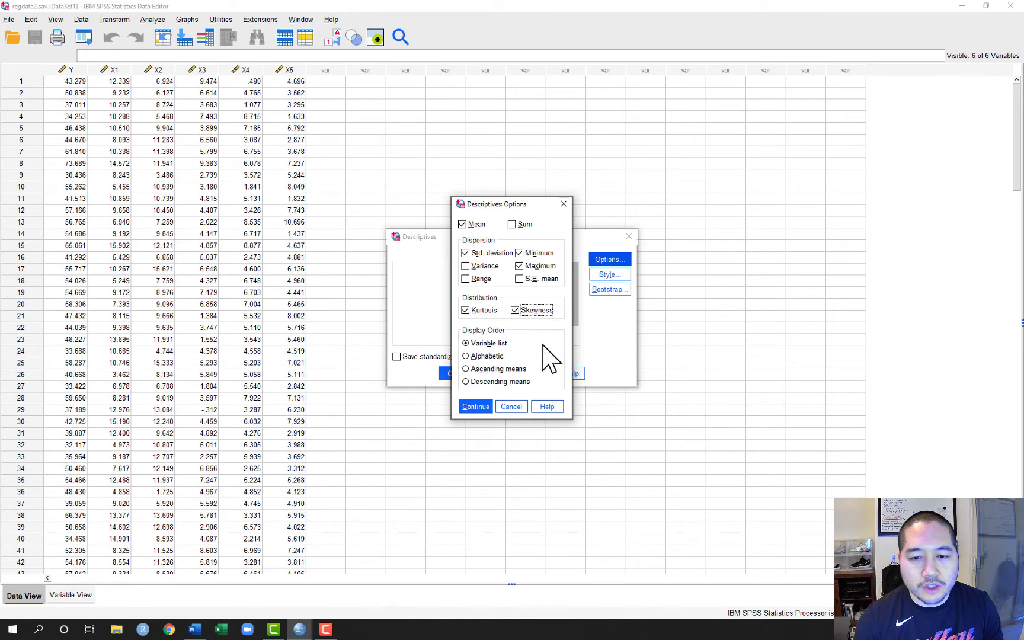
click(477, 407)
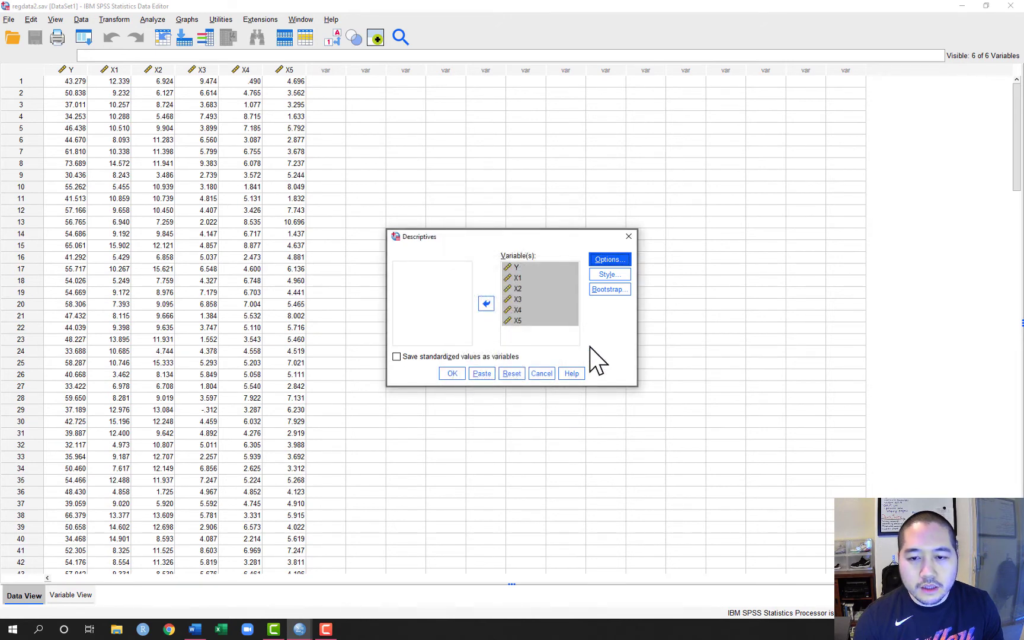
click(446, 375)
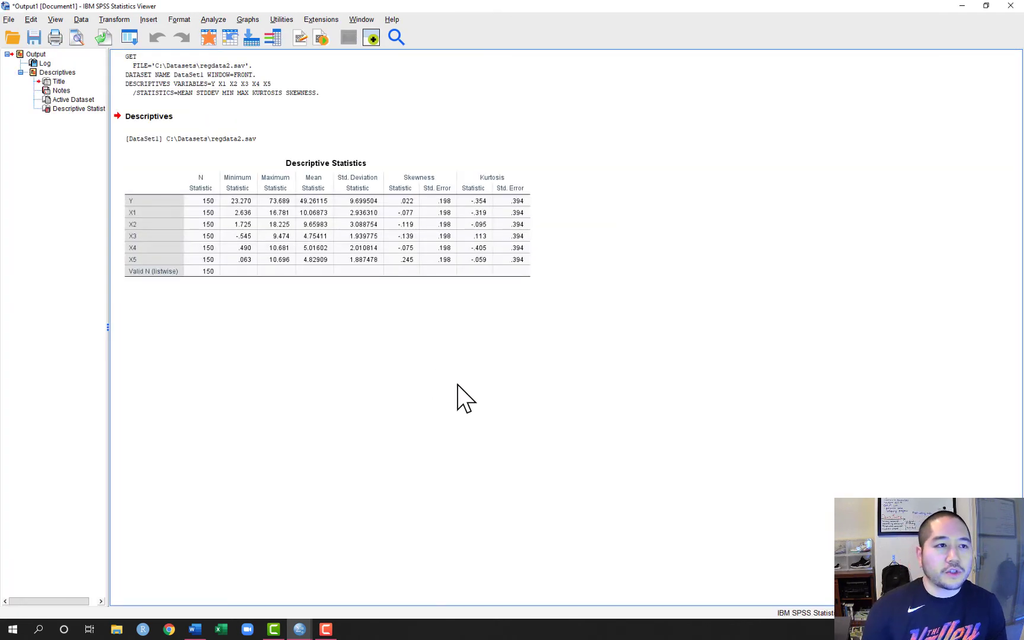
Step: Examine the Descriptive Statistics table, including each variable's minimum, maximum, mean and standard deviation
click(142, 160)
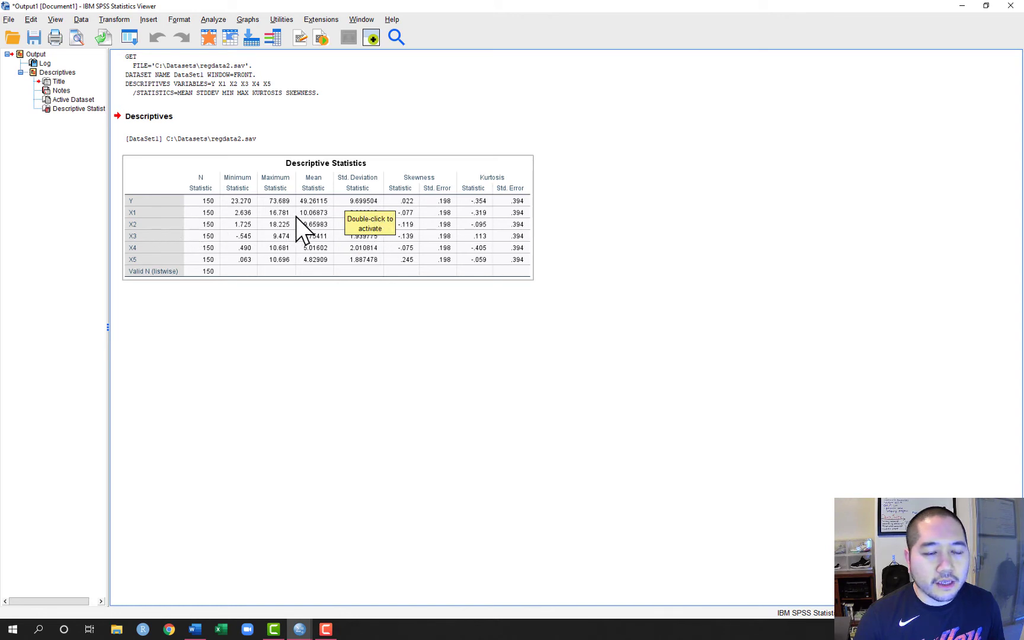
click(361, 305)
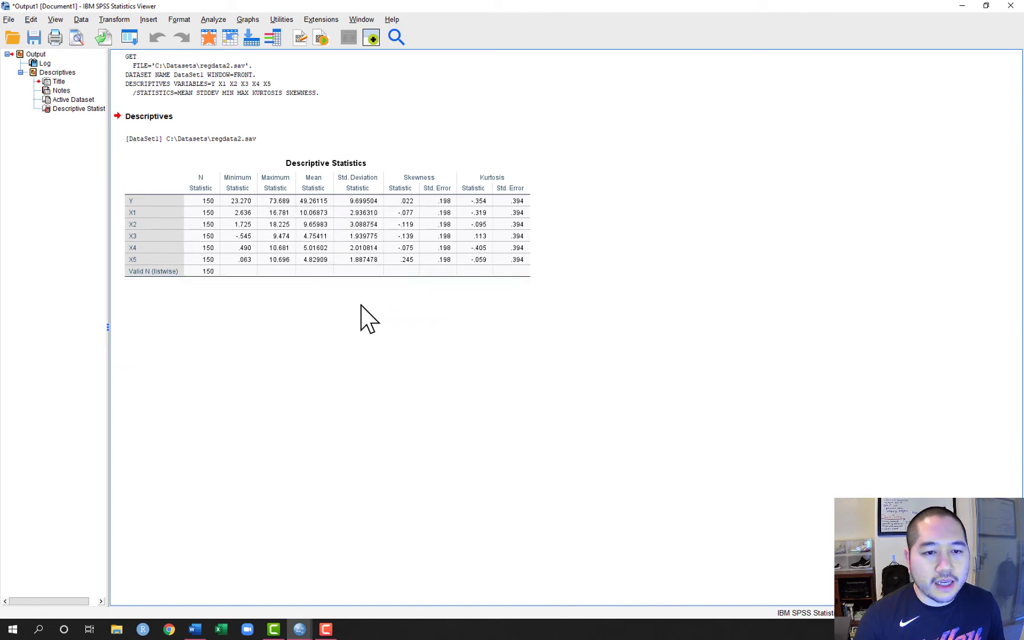
click(390, 256)
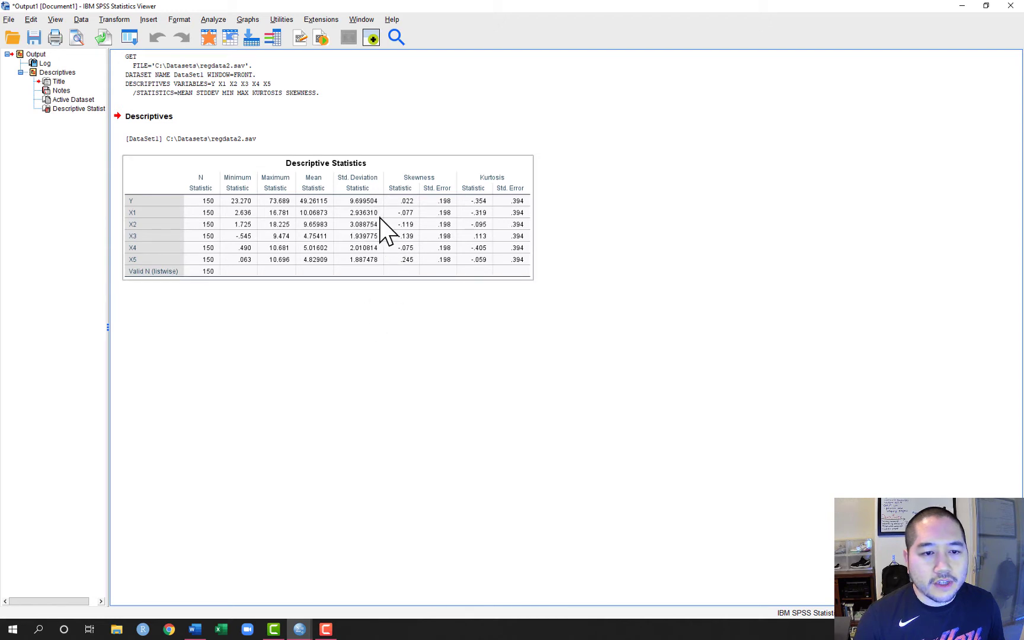
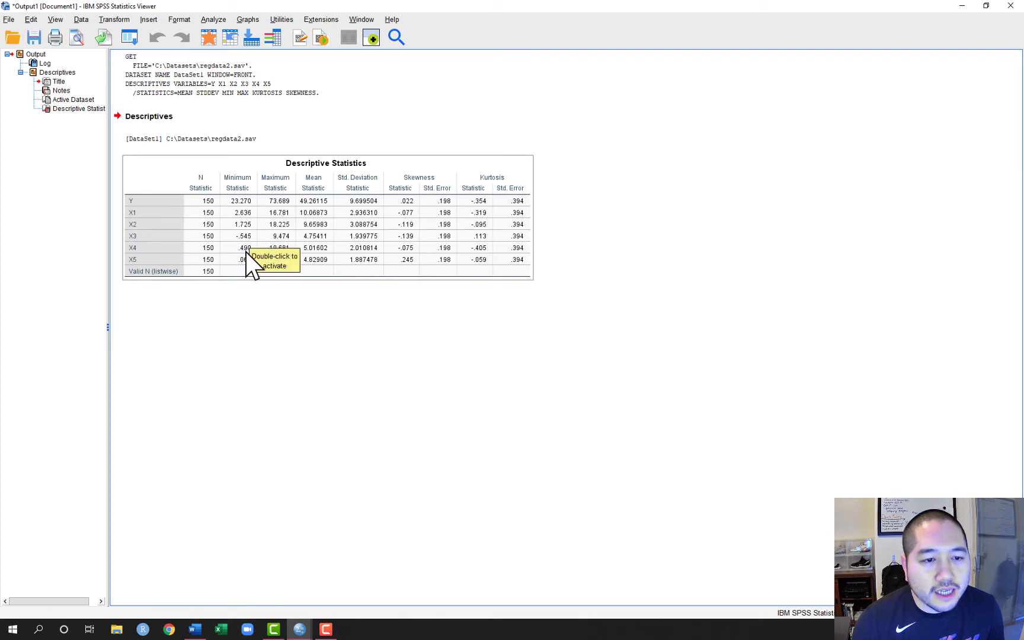
click(243, 291)
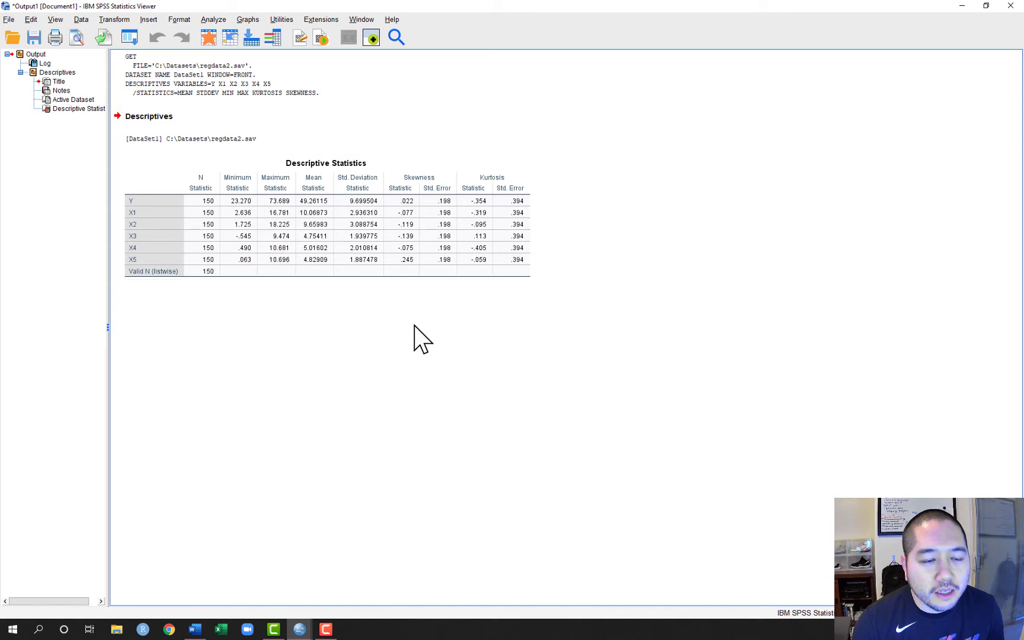
click(237, 185)
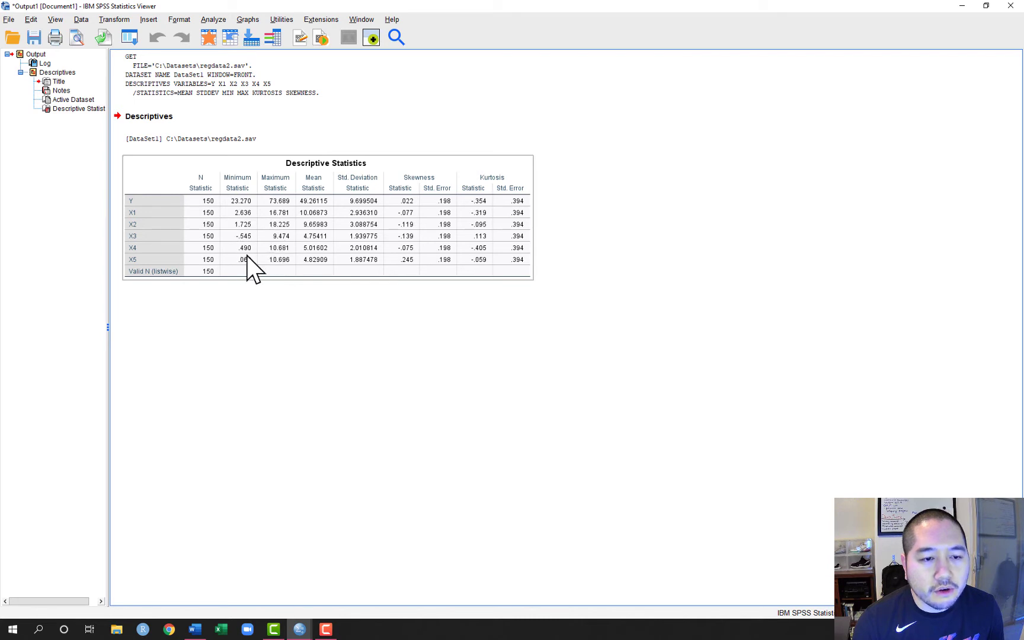
Step: Examine the skewness and kurtosis columns of the Descriptive Statistics table
click(388, 349)
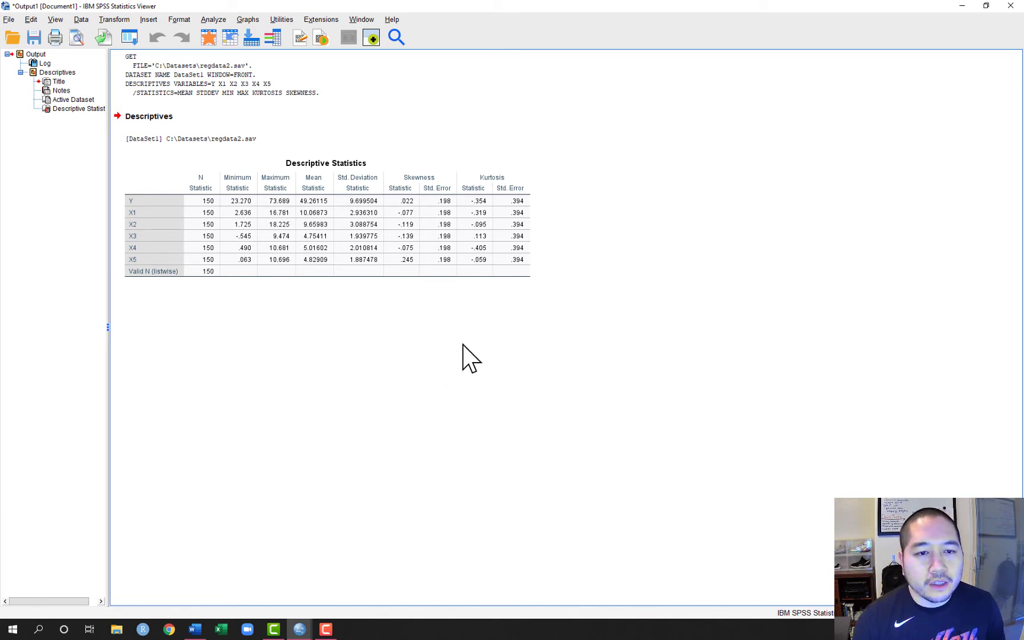
click(468, 249)
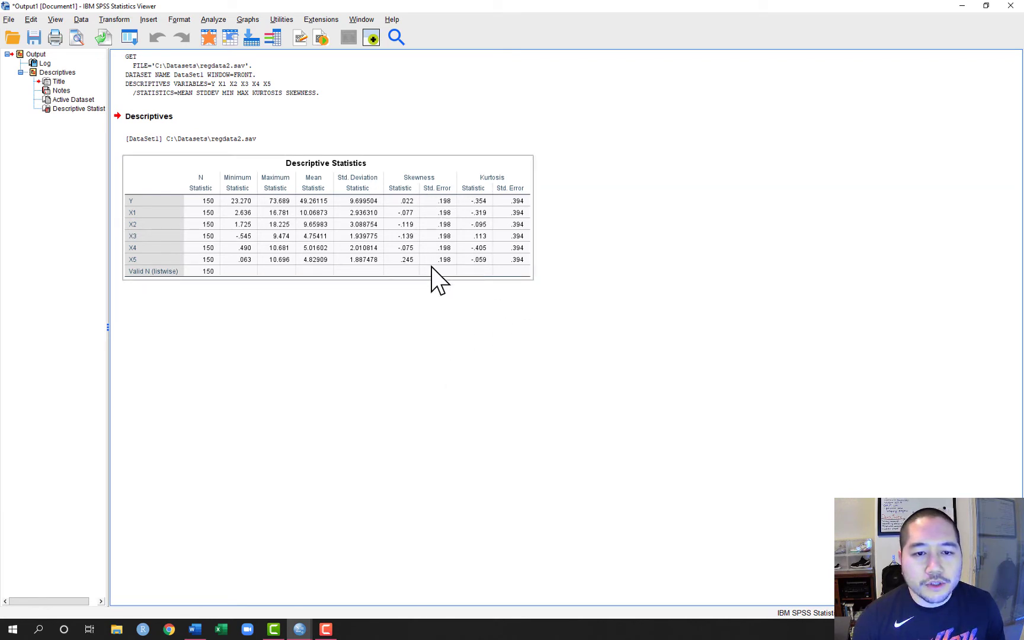
click(483, 374)
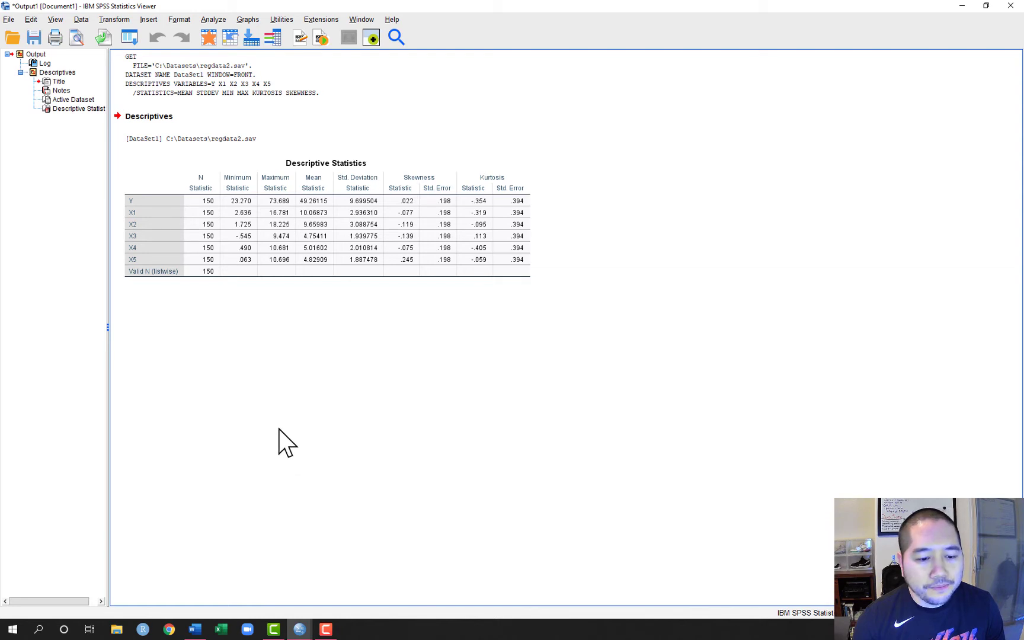
Step: Set up a bivariate correlation analysis from the regdata2.sav data with the variables Y, X1, X2, X3, X4 and X5
mouse_move(300, 625)
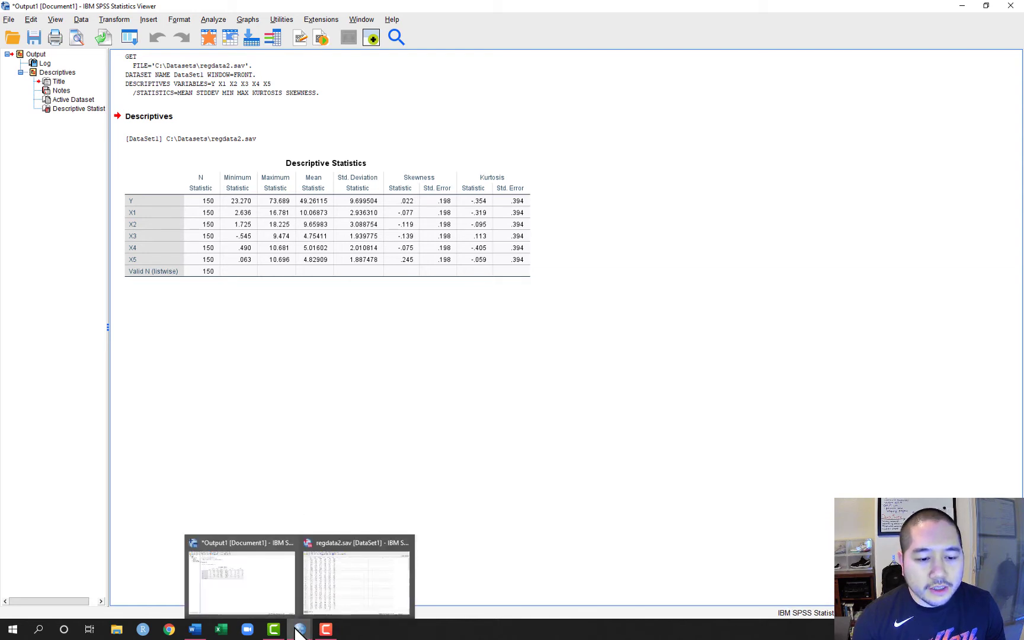
click(329, 601)
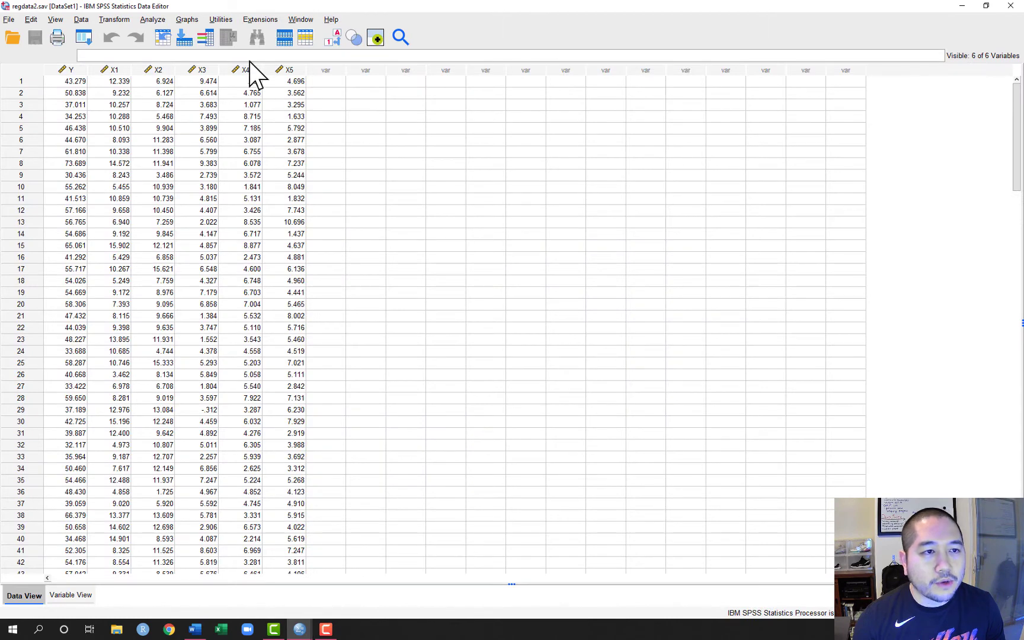
click(152, 21)
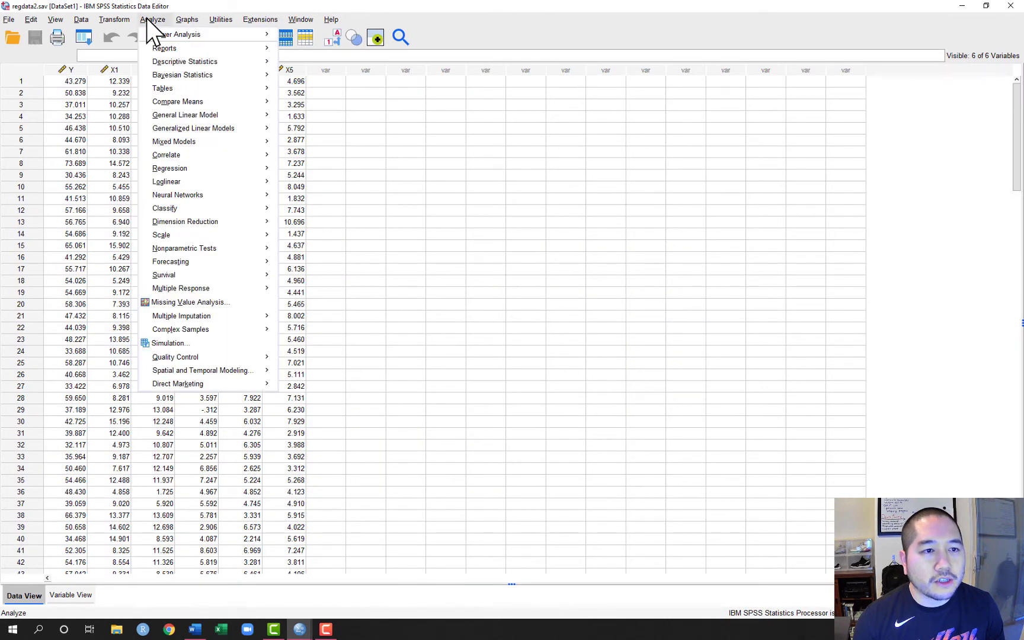
mouse_move(190, 159)
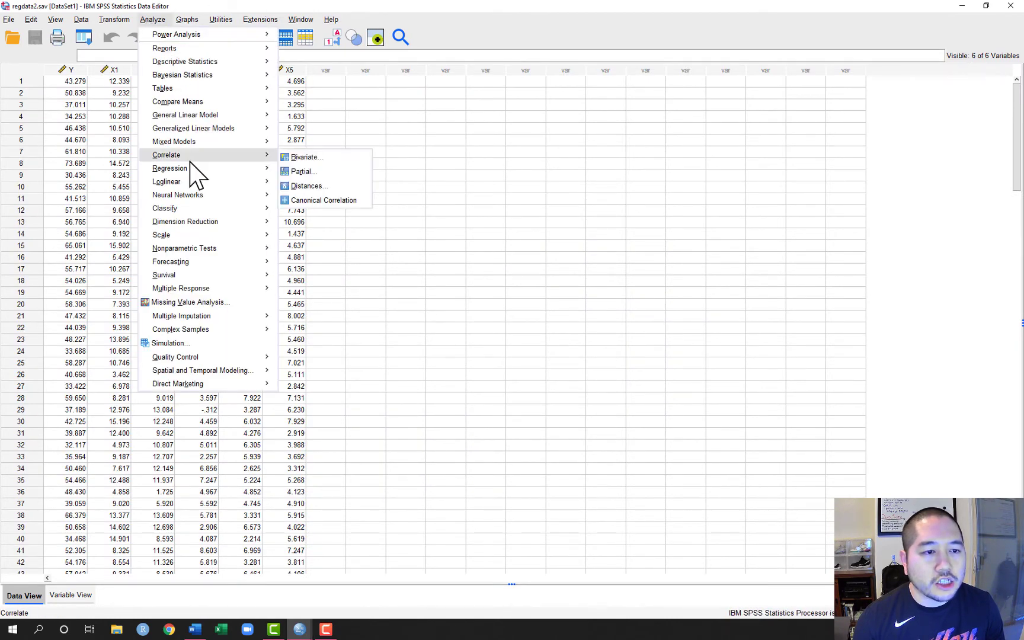
click(302, 157)
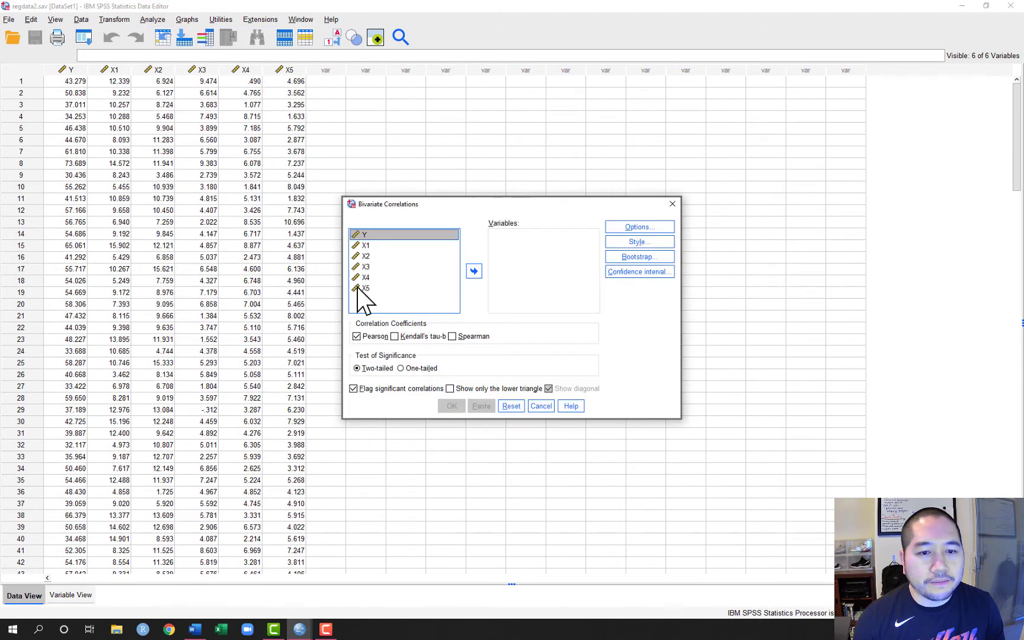
shift+click(362, 289)
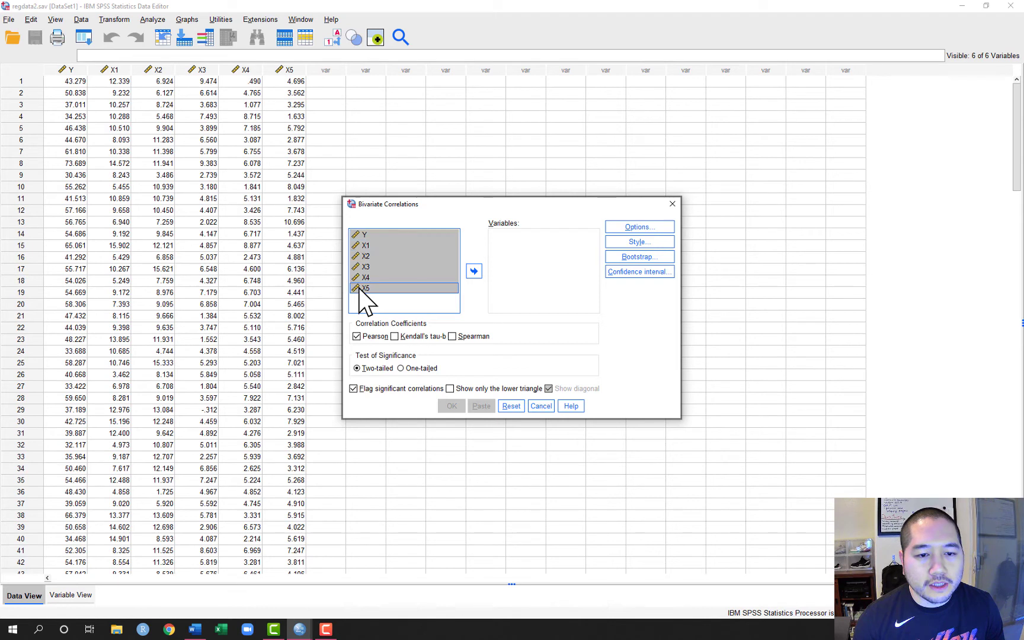
click(477, 273)
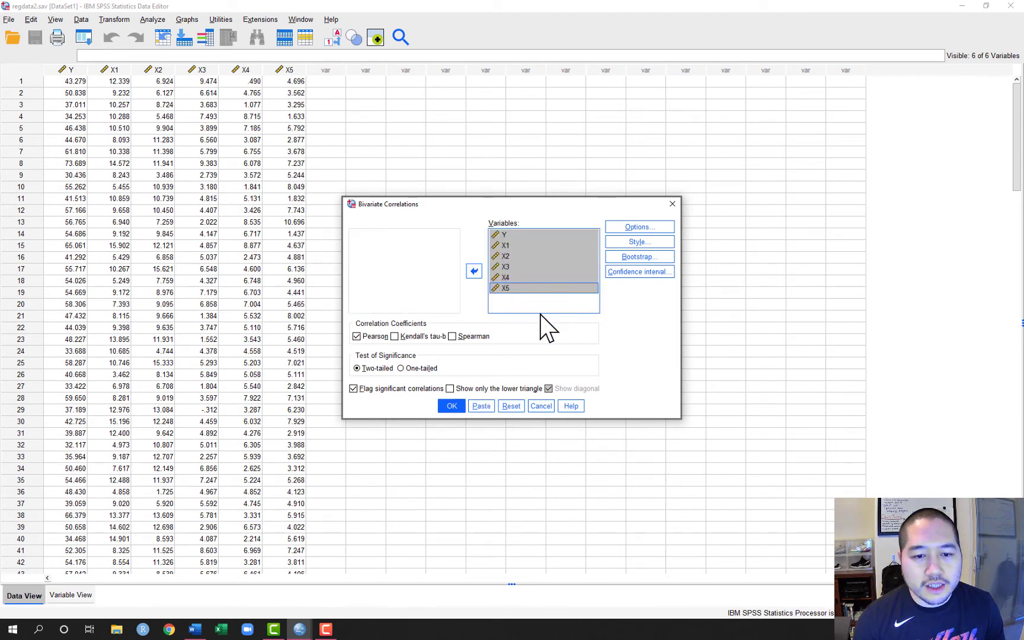
Step: Check the correlation options and run the two-tailed Pearson correlations with cases excluded pairwise
click(648, 243)
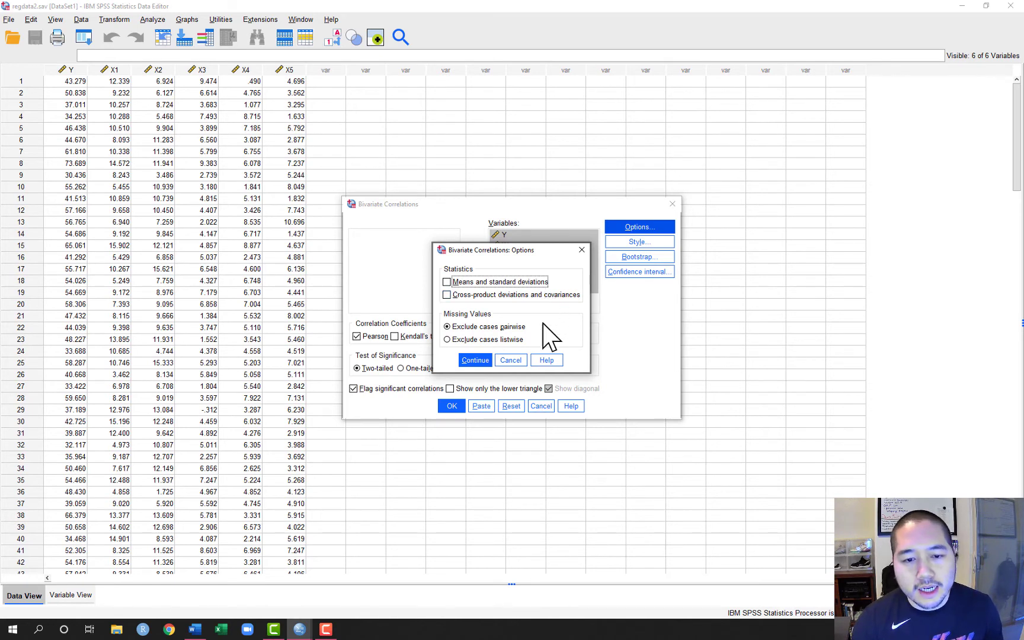
click(482, 362)
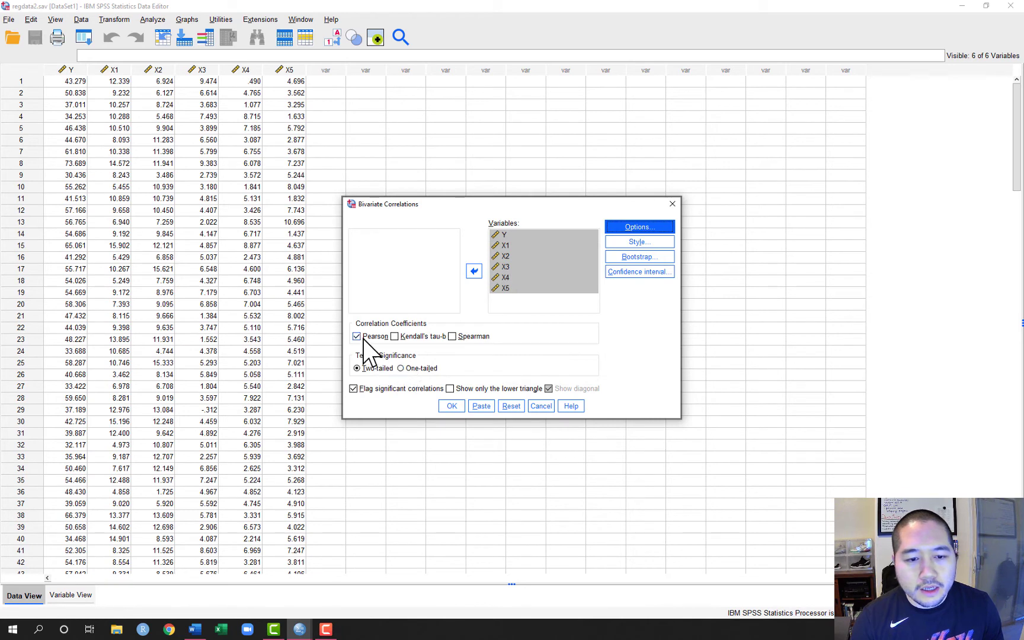
click(452, 406)
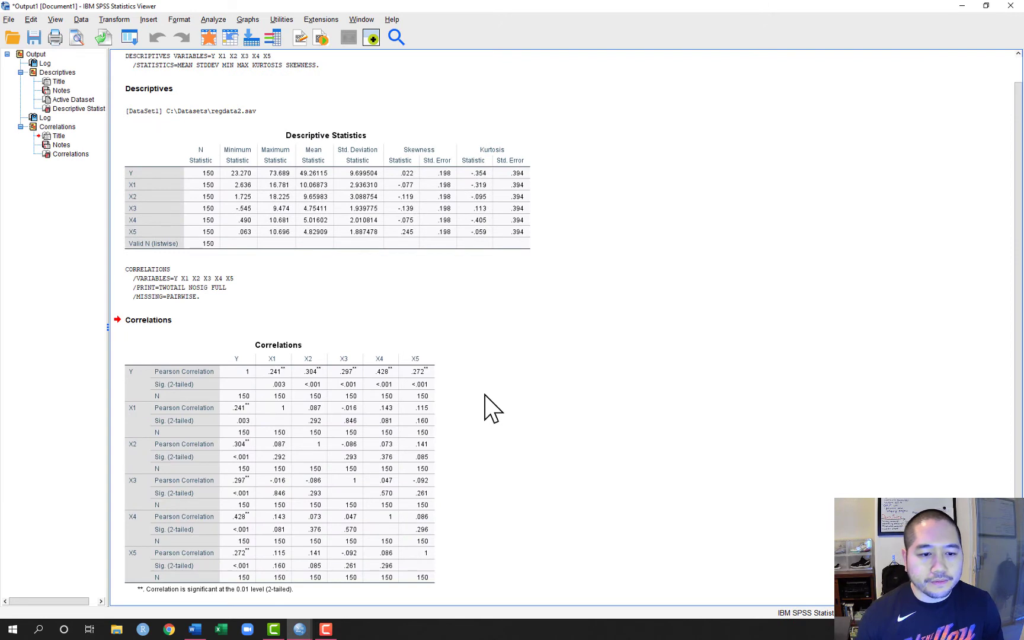
Step: Examine the Correlations table, comparing Y's correlations and significance levels with X1 to X5 and the correlations among the predictors
click(179, 417)
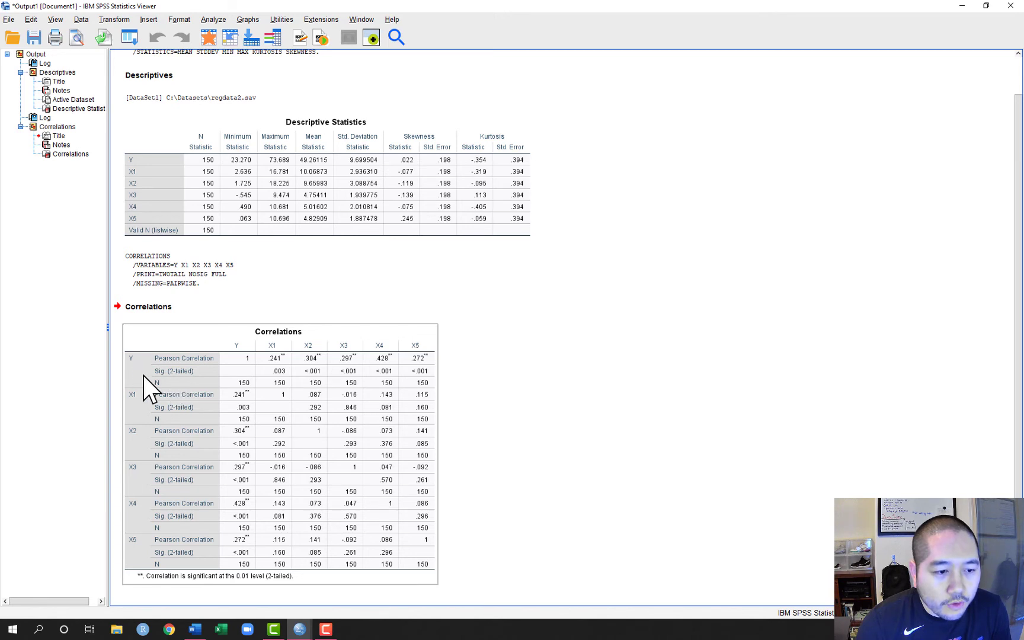
click(269, 363)
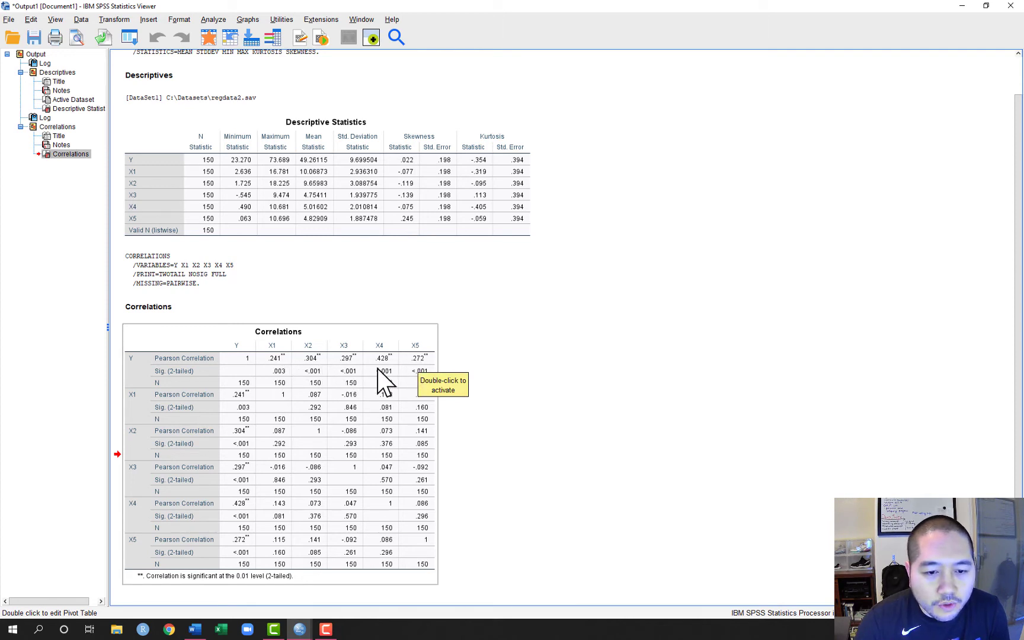
drag(385, 367, 295, 360)
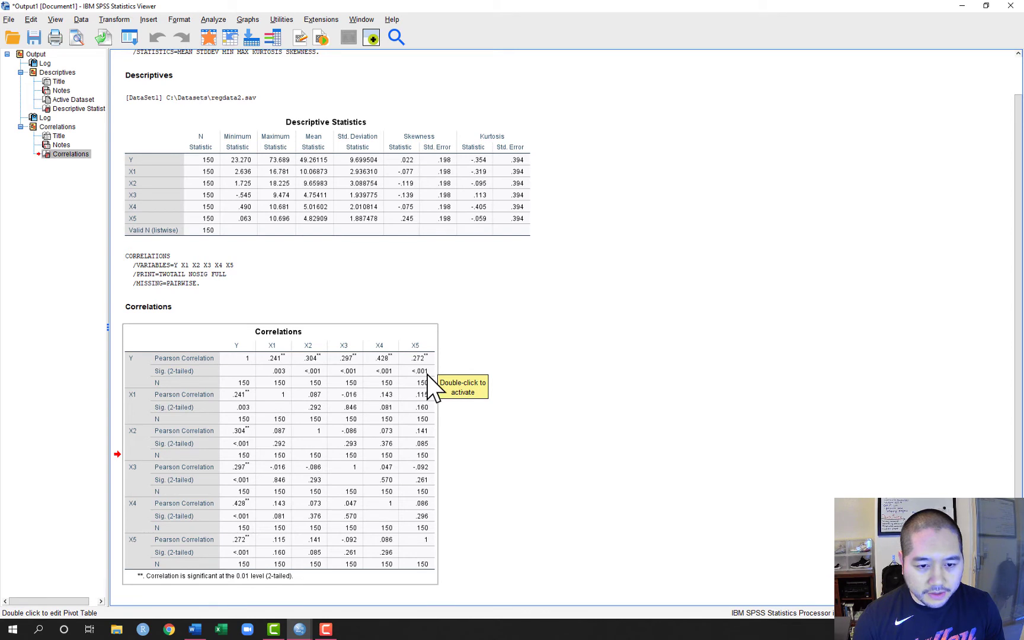
drag(428, 374, 240, 363)
drag(440, 550, 456, 473)
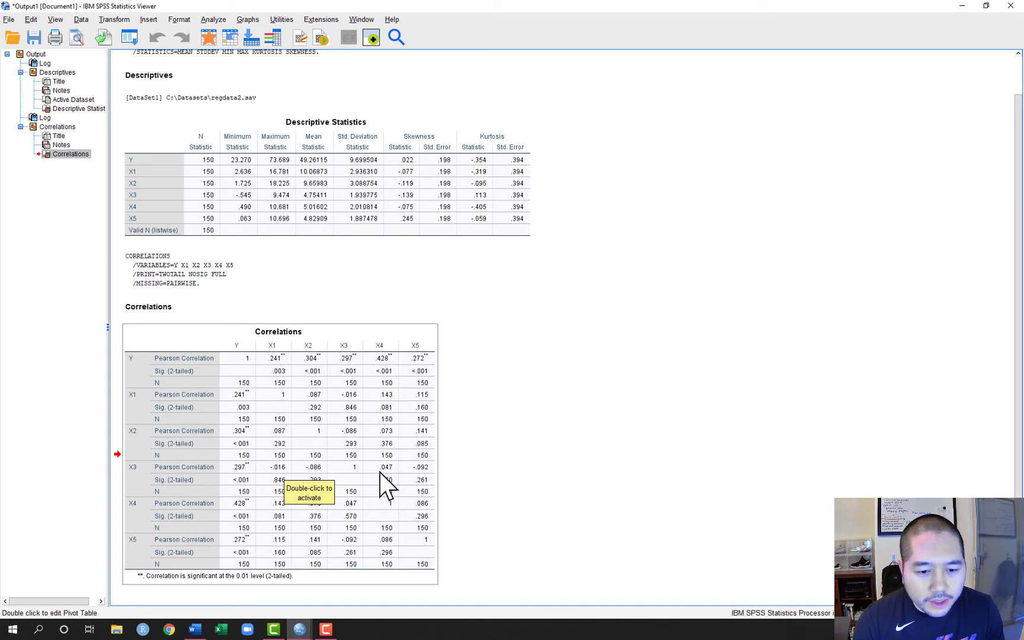
drag(385, 478, 449, 293)
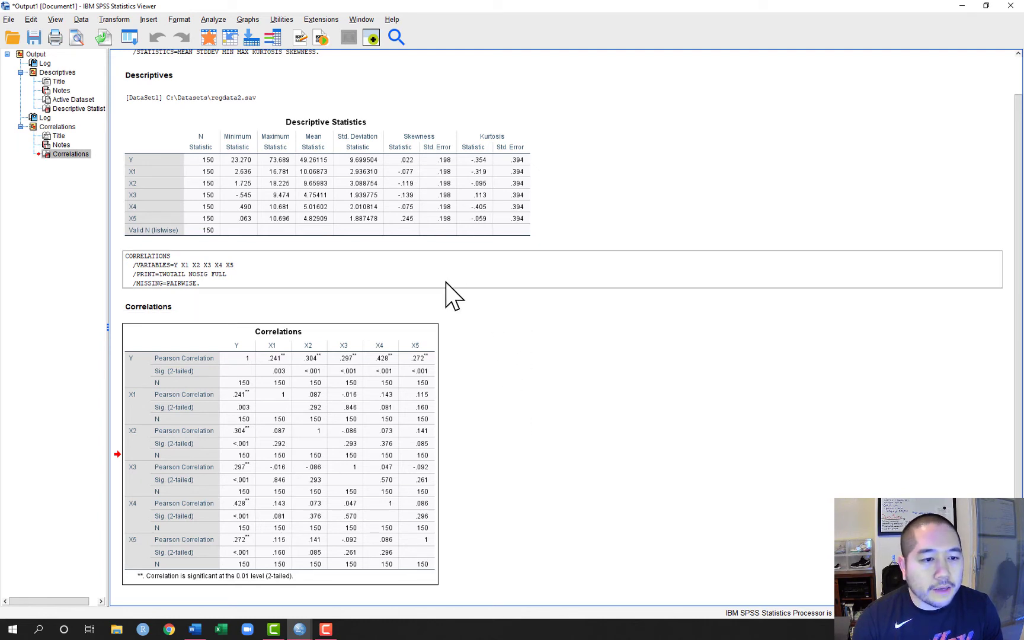
drag(530, 312, 192, 14)
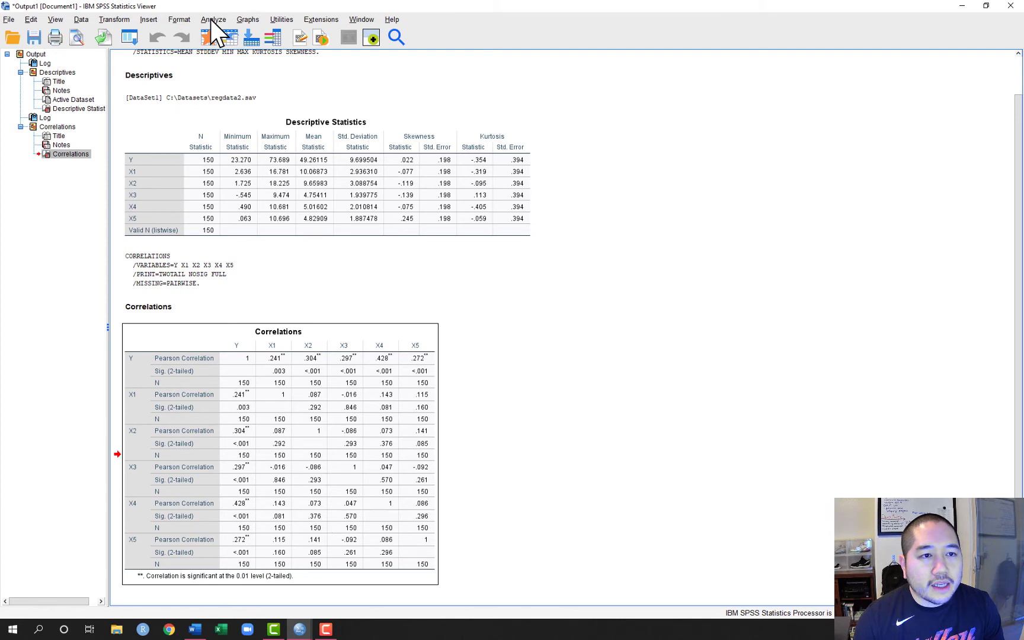
Step: Set up a linear regression with Y as the dependent variable and X1 and X2 as the first block of predictors
click(212, 19)
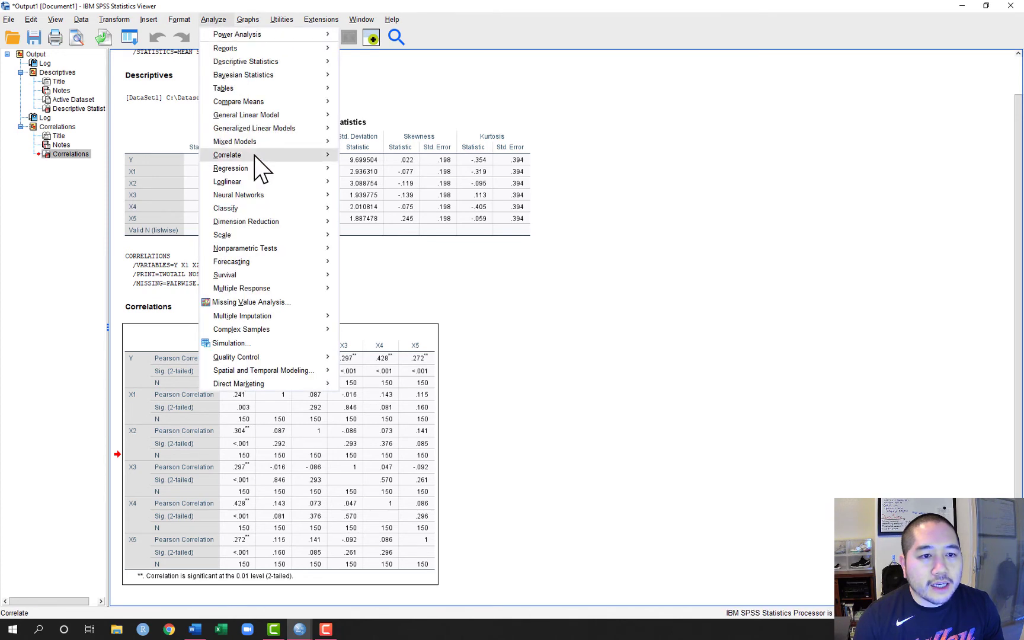
mouse_move(258, 169)
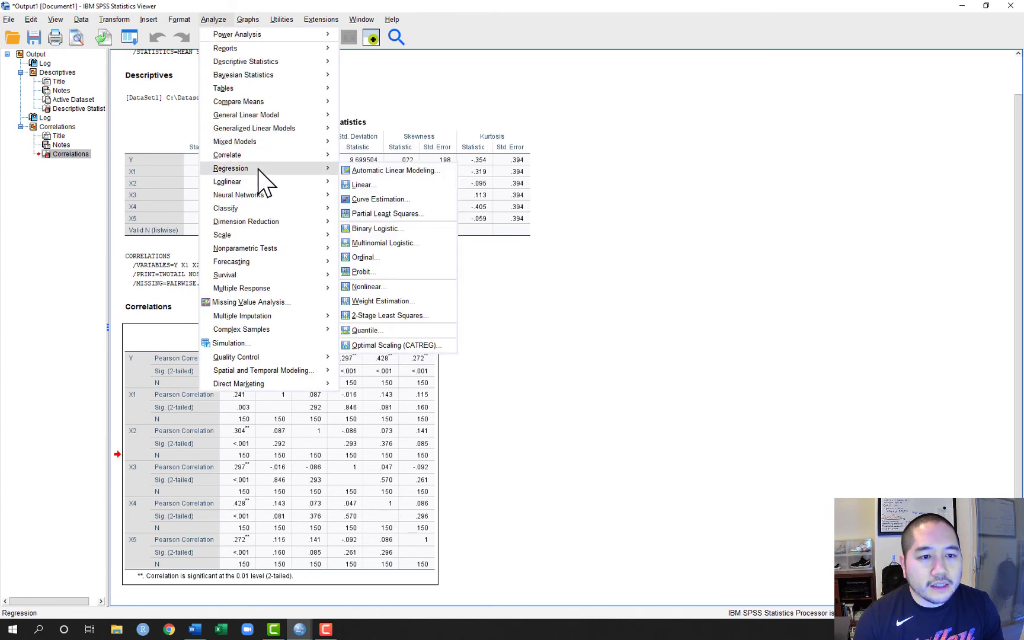
click(363, 185)
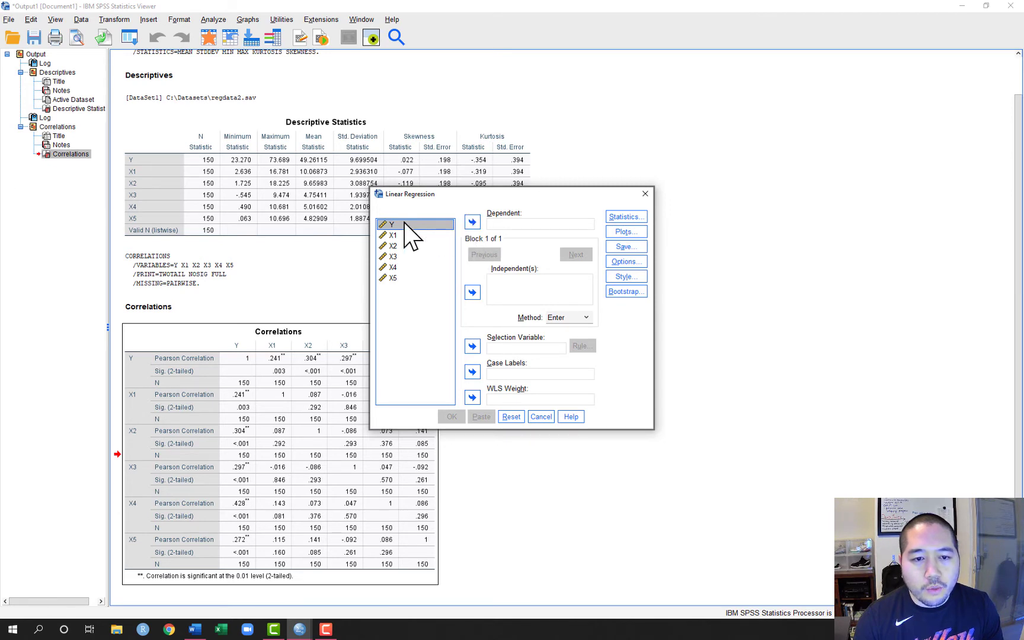
click(472, 222)
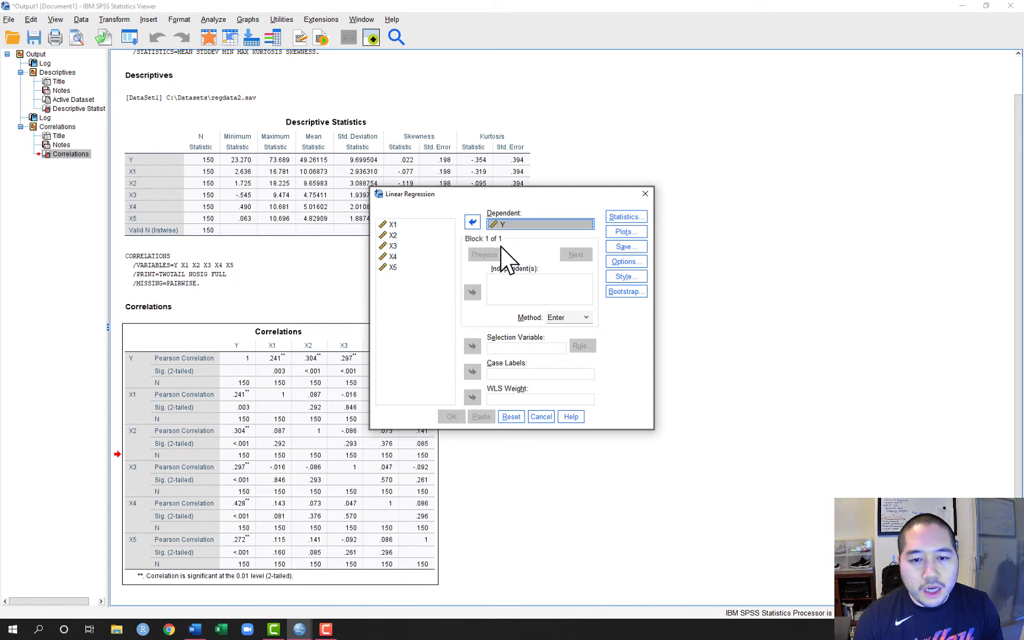
click(397, 225)
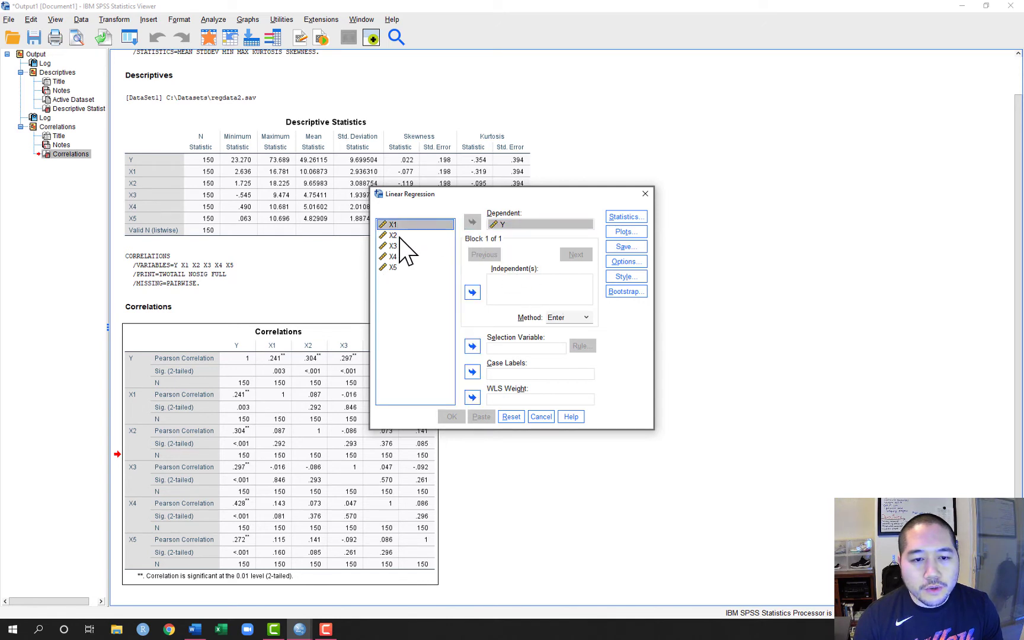
shift+click(398, 236)
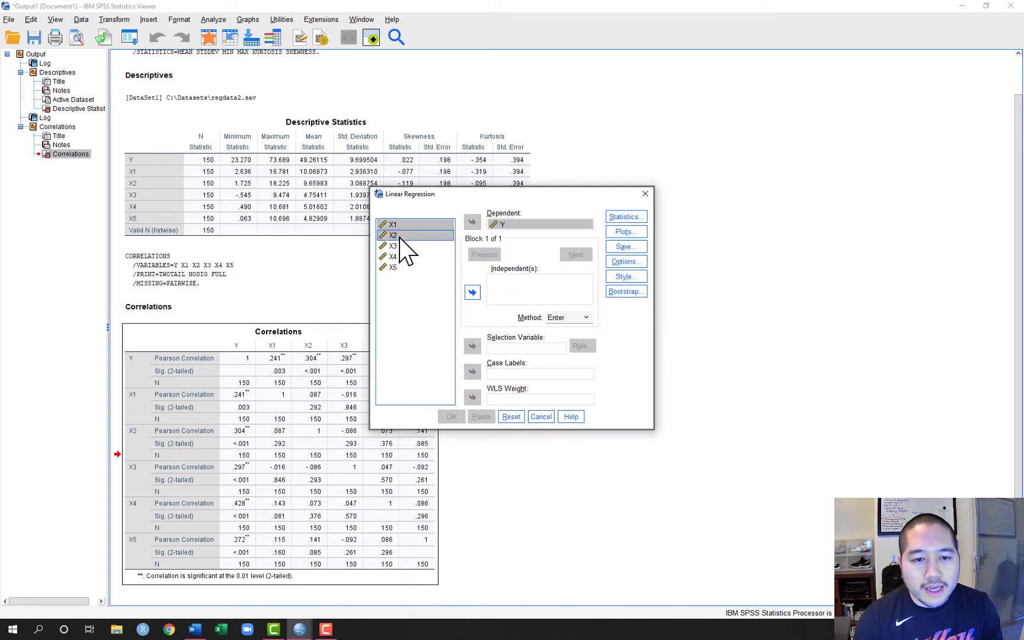
click(473, 292)
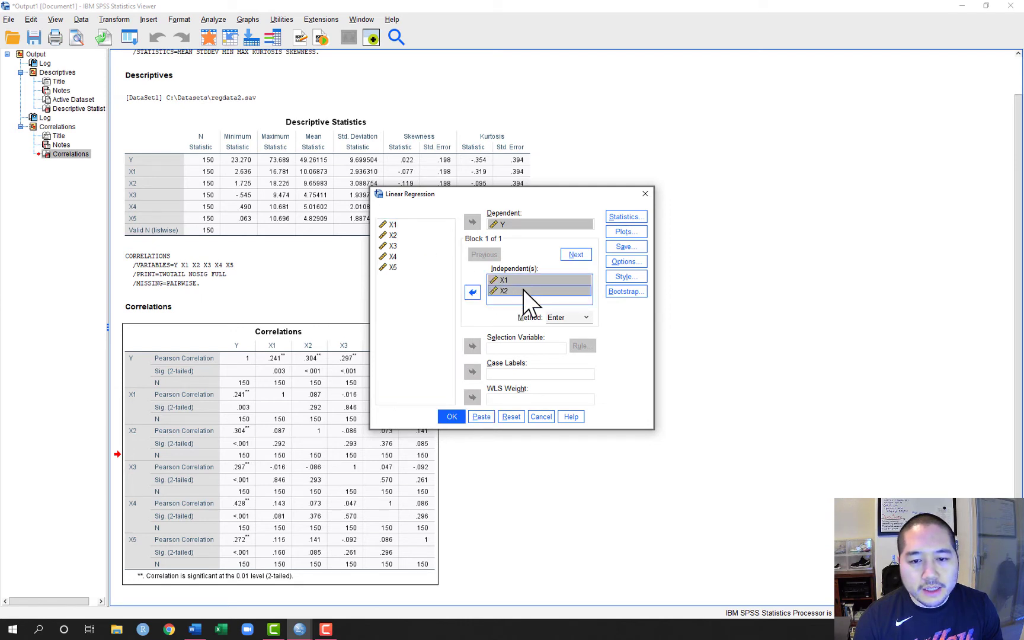
Step: Add X3 and X4 as the second block of predictors and X5 as the third block
click(576, 255)
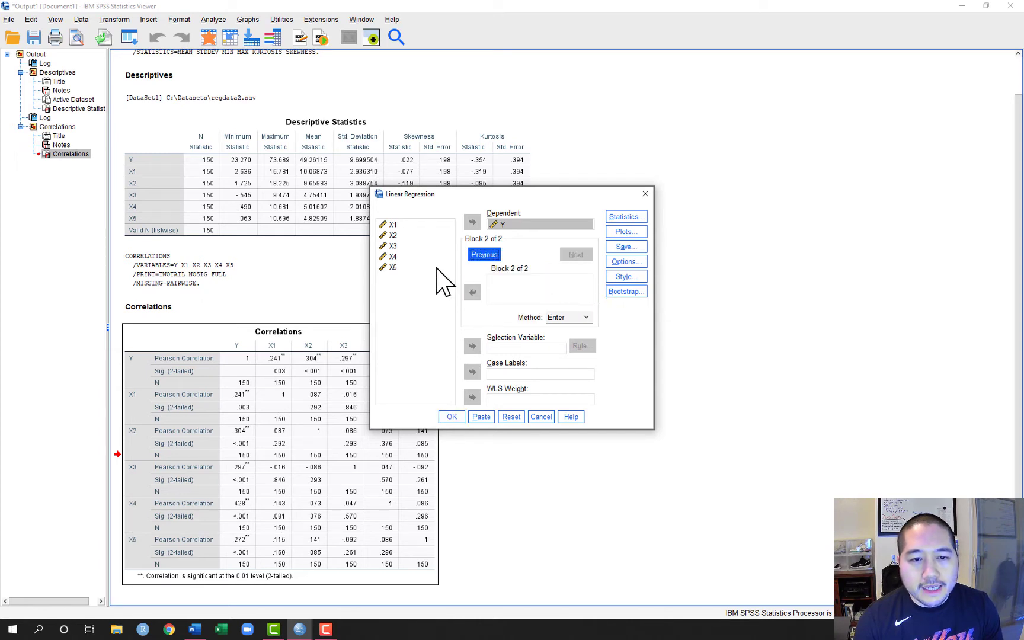
click(394, 247)
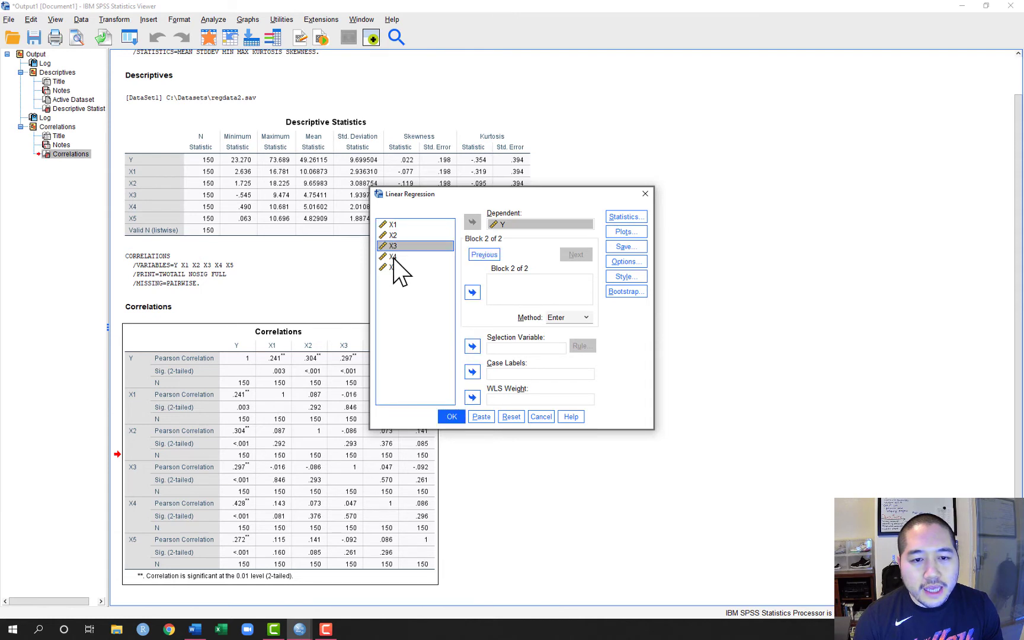
ctrl+click(394, 257)
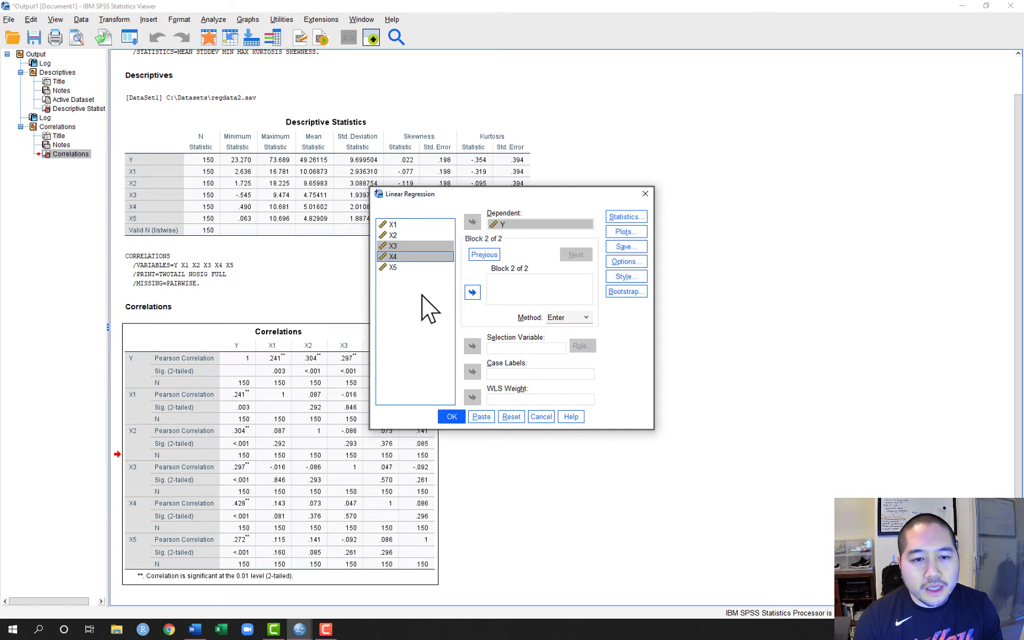
click(473, 292)
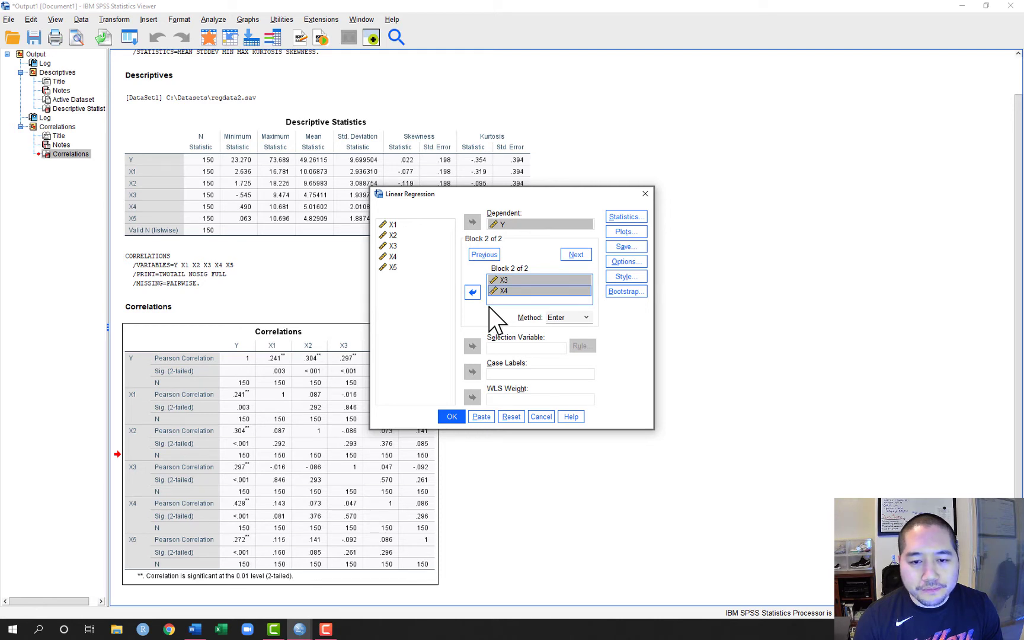
click(578, 256)
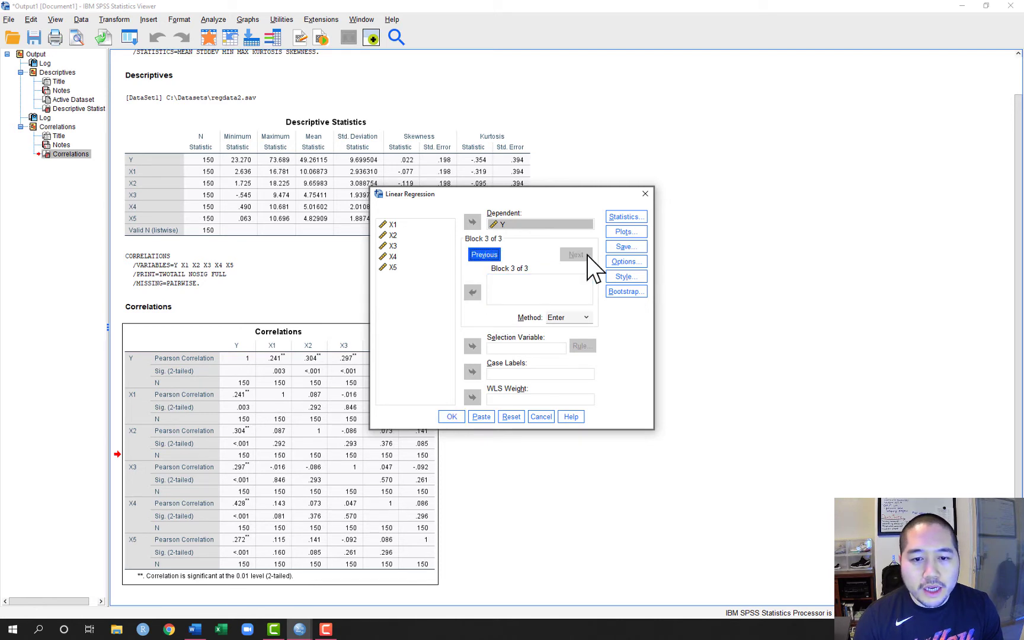
click(396, 268)
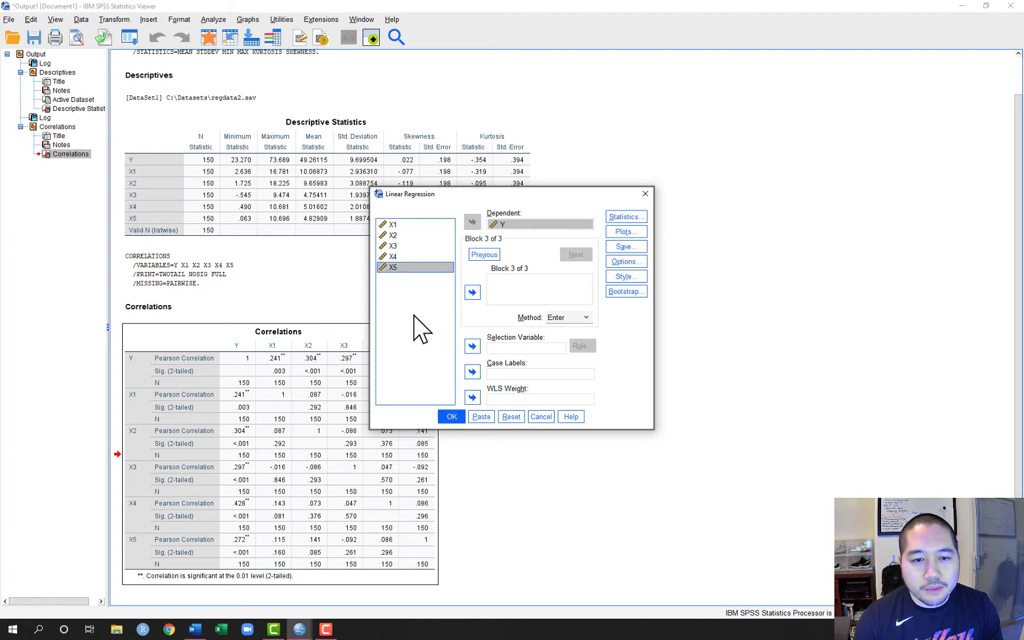
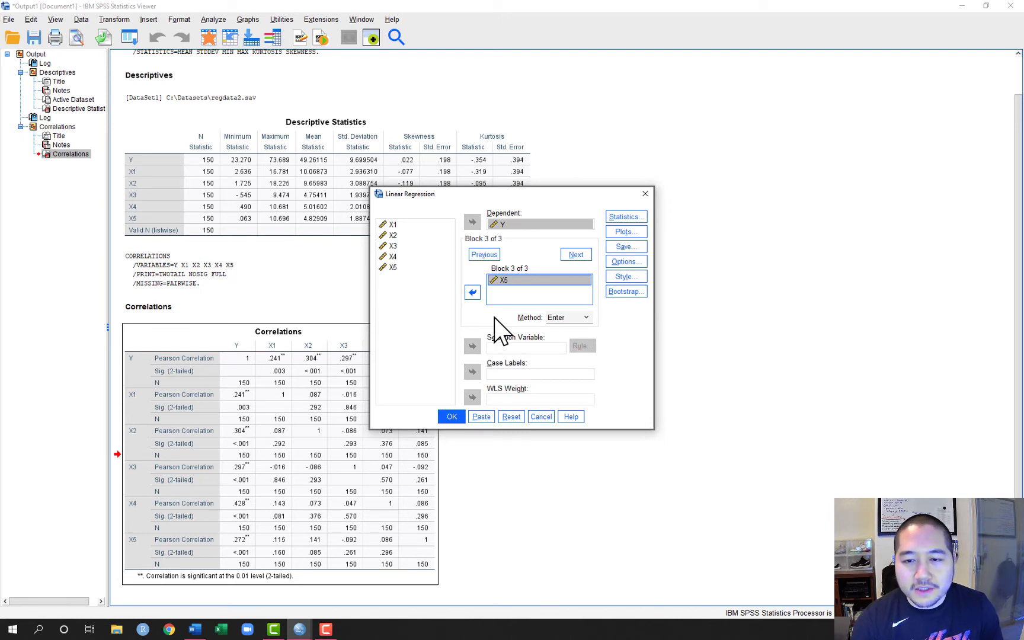
Step: Add R squared change to the regression statistics, alongside estimates and model fit, and run the three-block regression
click(629, 218)
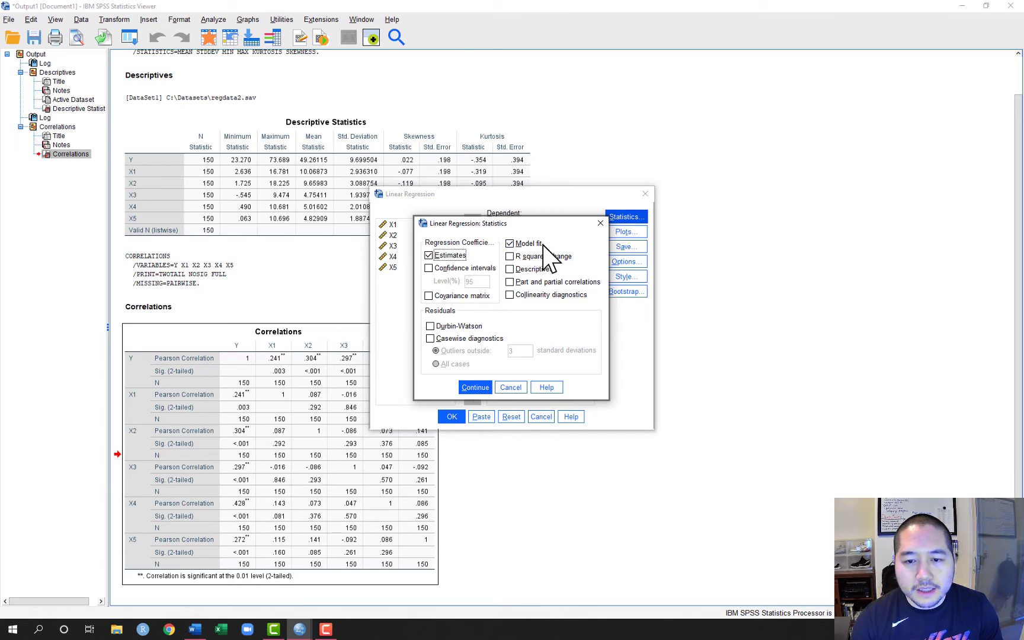
click(513, 259)
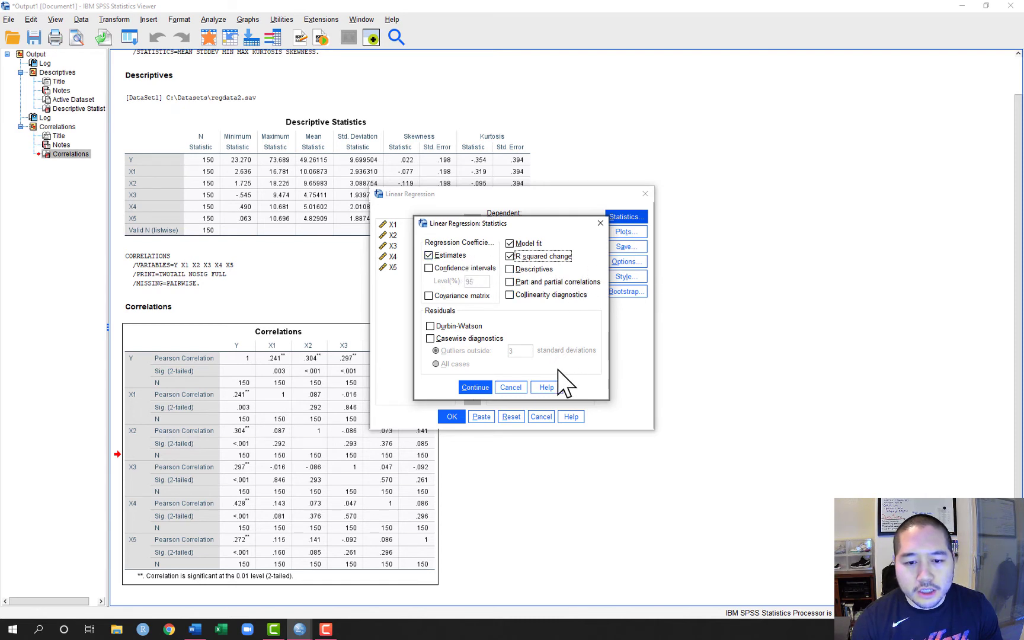
click(474, 388)
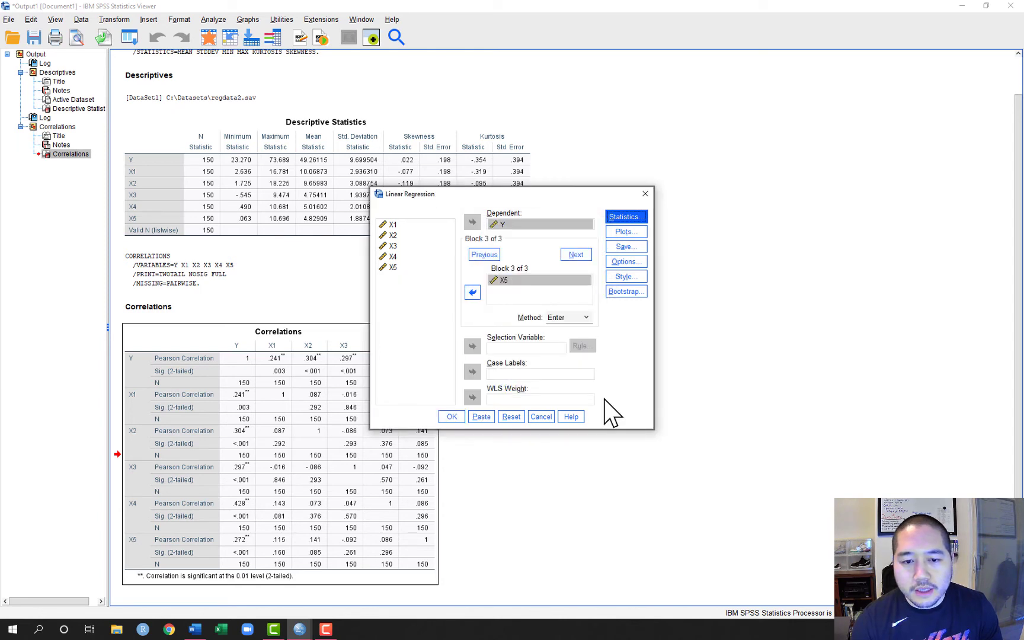
click(452, 417)
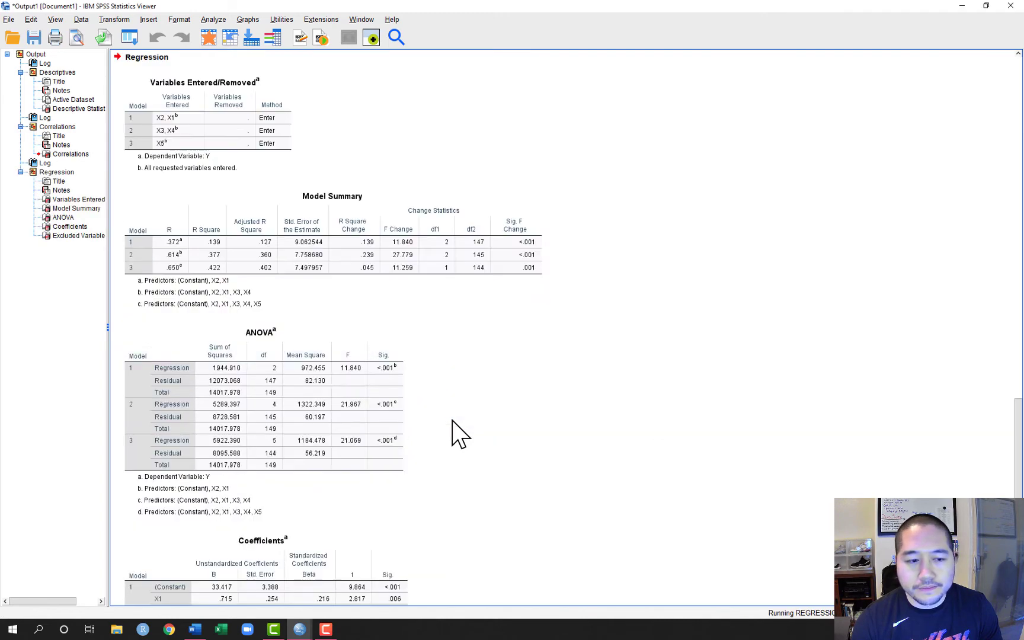
Step: Look over the regression output's Variables Entered/Removed, Model Summary and ANOVA tables
scroll(451, 397, up, 4)
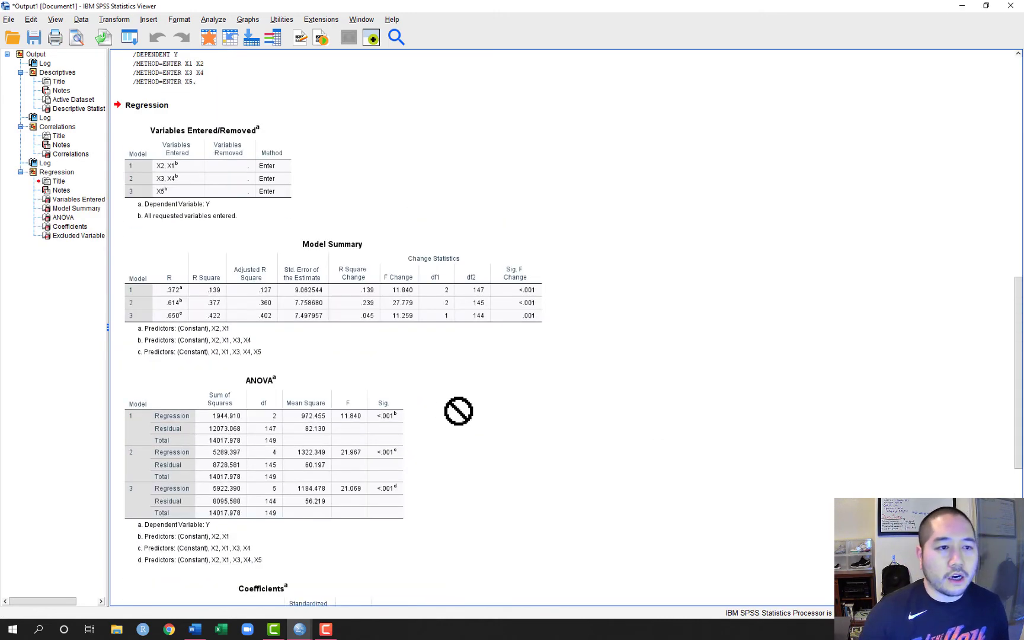
click(454, 406)
scroll(454, 416, down, 3)
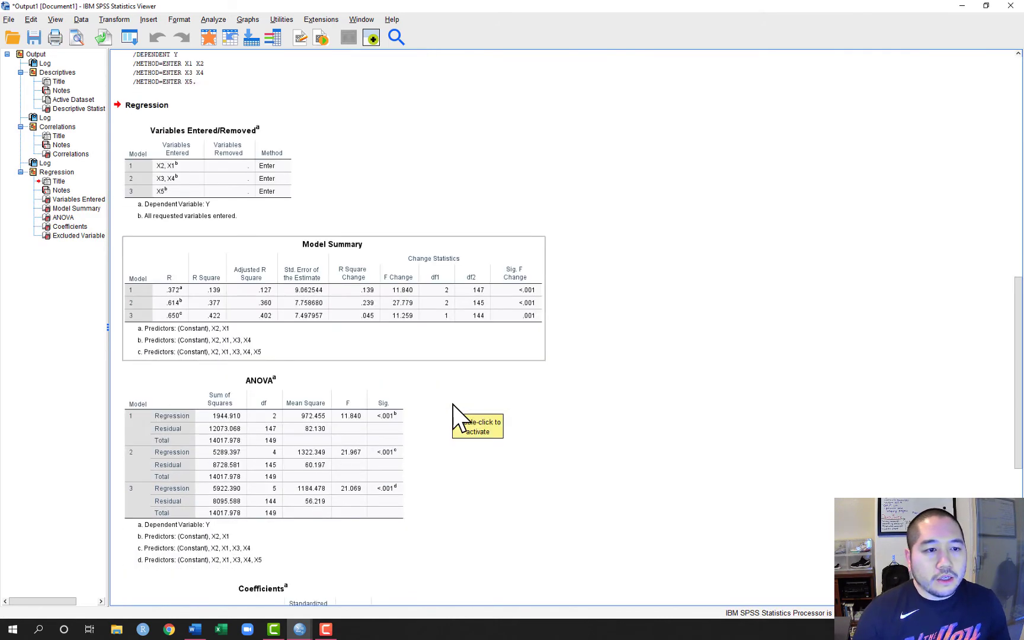
scroll(459, 416, down, 3)
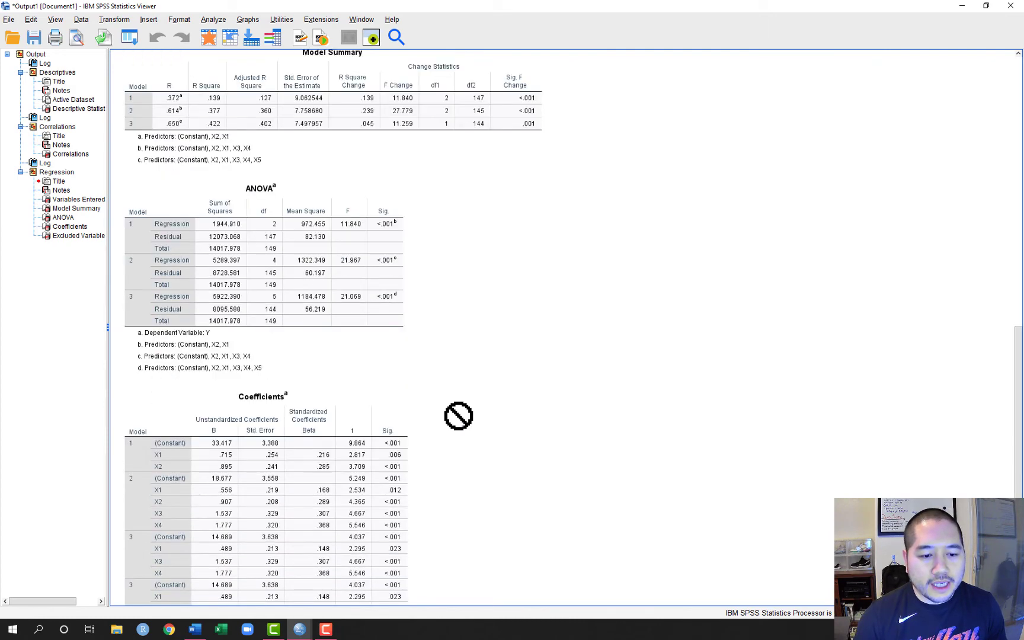
scroll(459, 415, up, 1)
click(240, 115)
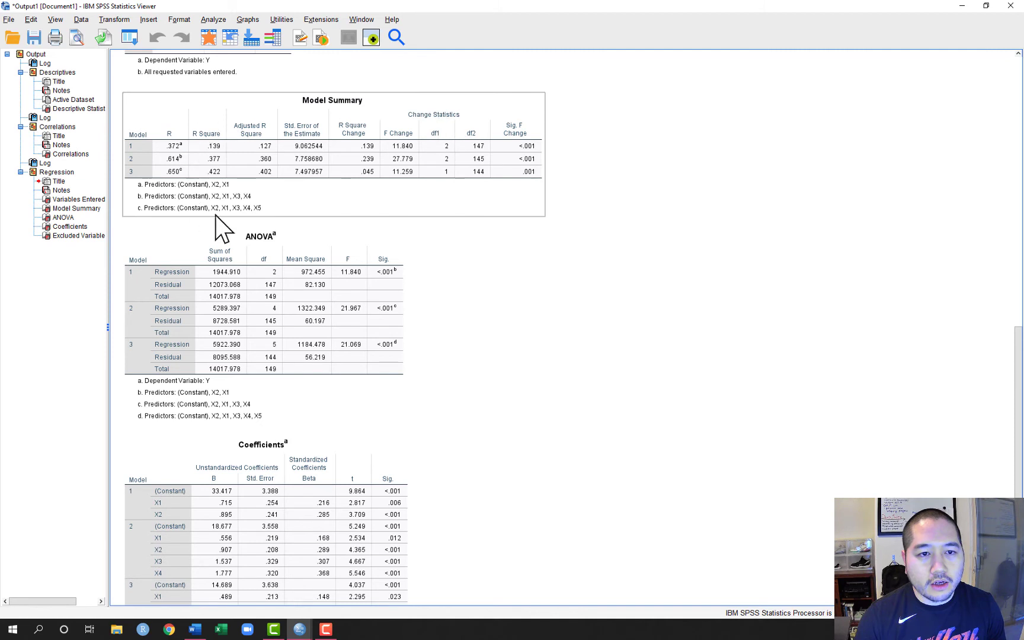
drag(251, 203, 307, 250)
click(307, 250)
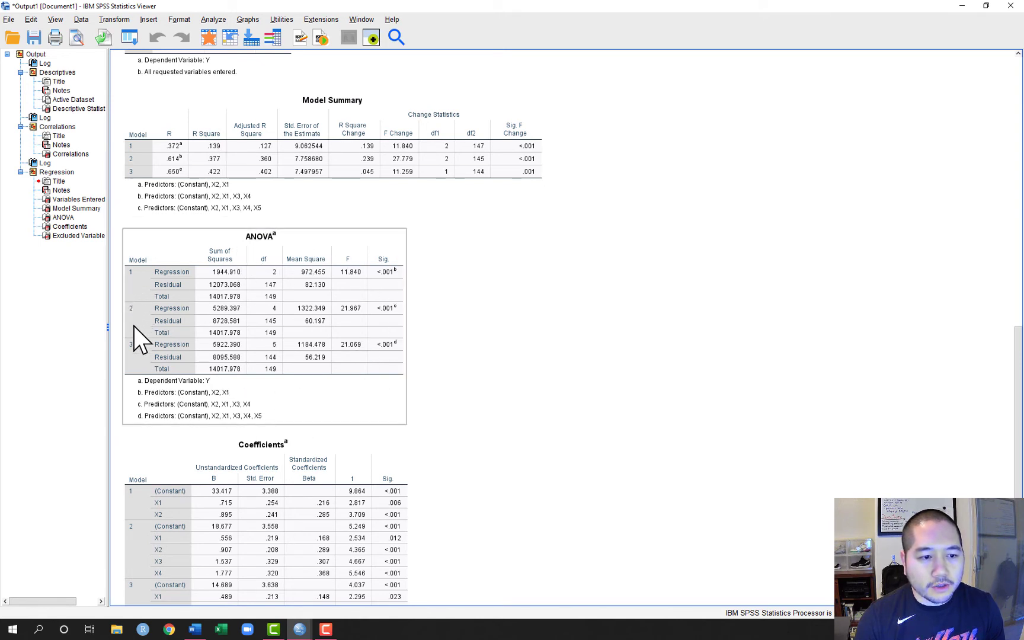
Step: Look through the Coefficients table for all three models and the Excluded Variables table below it
scroll(421, 430, down, 3)
click(283, 392)
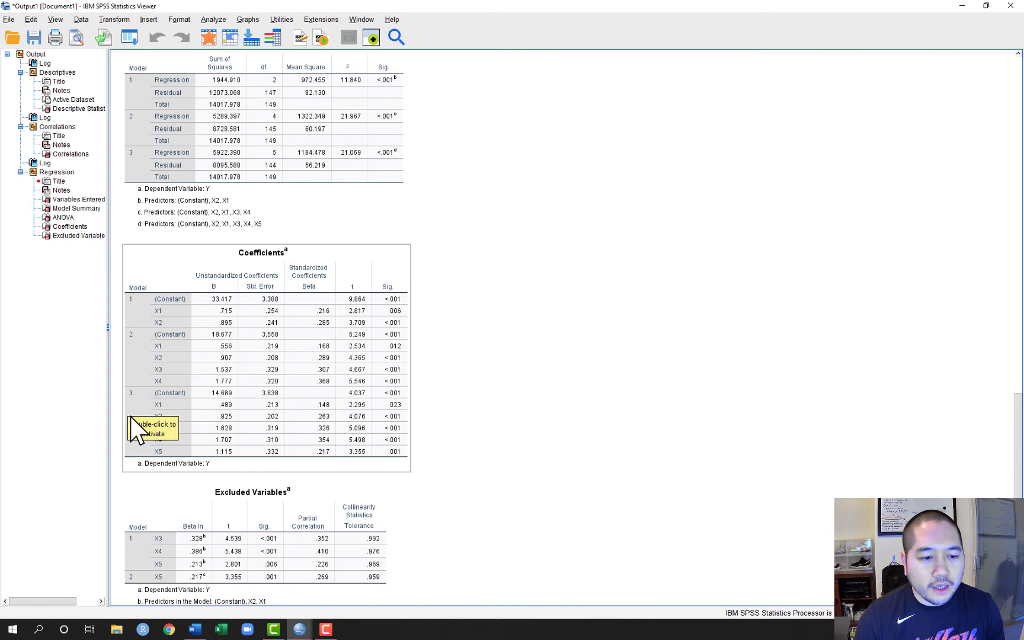
click(180, 501)
drag(274, 457, 206, 452)
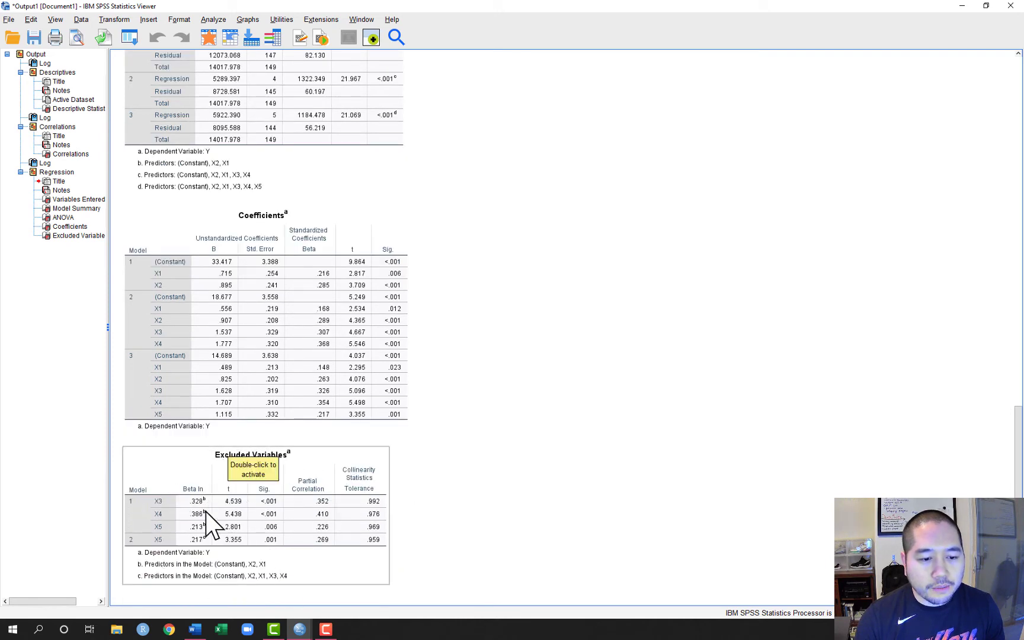
drag(272, 549, 503, 495)
scroll(355, 457, up, 1)
click(229, 355)
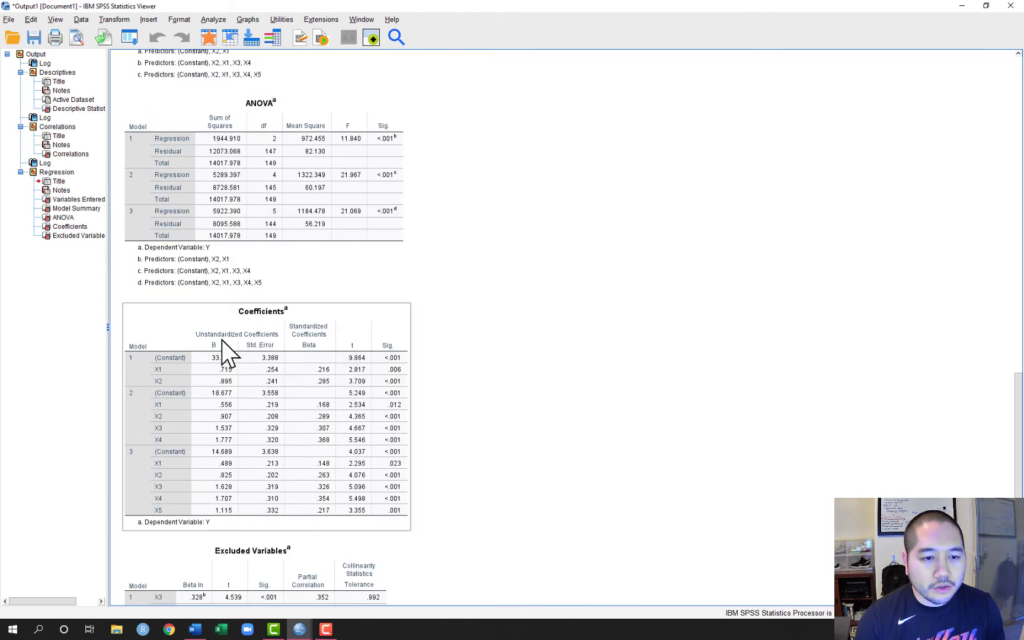
Step: Review which predictors entered in each block, and check Model 1's overall significance in the ANOVA table
scroll(332, 394, up, 2)
drag(290, 445, 176, 181)
scroll(347, 305, up, 2)
scroll(358, 281, up, 2)
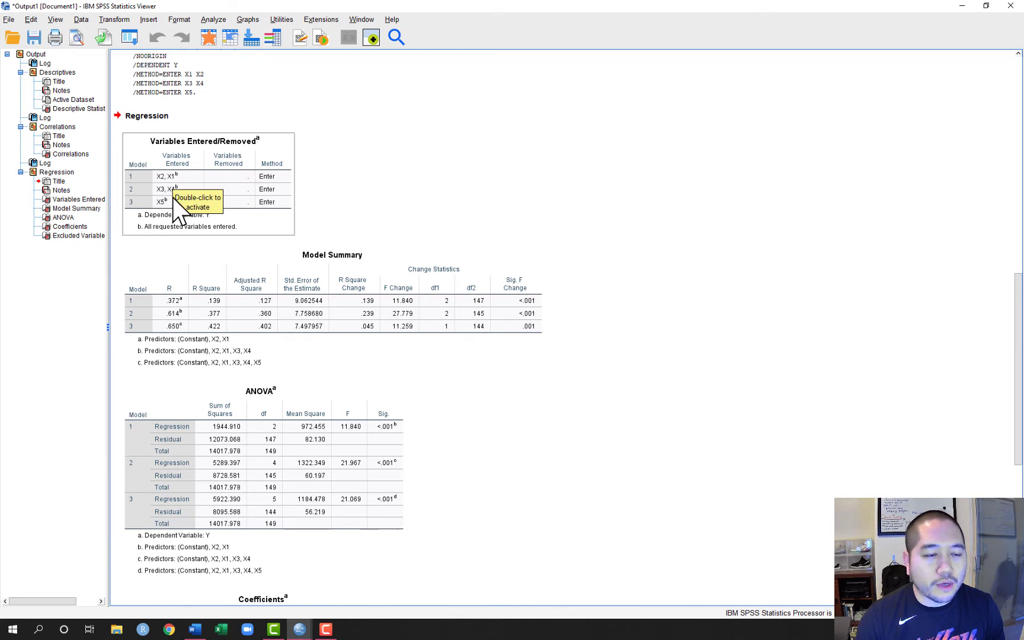
mouse_move(178, 210)
mouse_down()
mouse_move(635, 200)
mouse_move(619, 254)
mouse_move(632, 255)
mouse_move(617, 270)
mouse_move(629, 287)
mouse_move(579, 249)
mouse_move(383, 215)
mouse_move(339, 554)
mouse_move(513, 486)
mouse_move(601, 402)
mouse_move(608, 414)
mouse_move(615, 359)
mouse_move(505, 342)
mouse_move(524, 334)
mouse_move(505, 286)
mouse_move(341, 257)
mouse_up()
scroll(631, 255, down, 5)
scroll(626, 286, down, 1)
scroll(513, 485, up, 1)
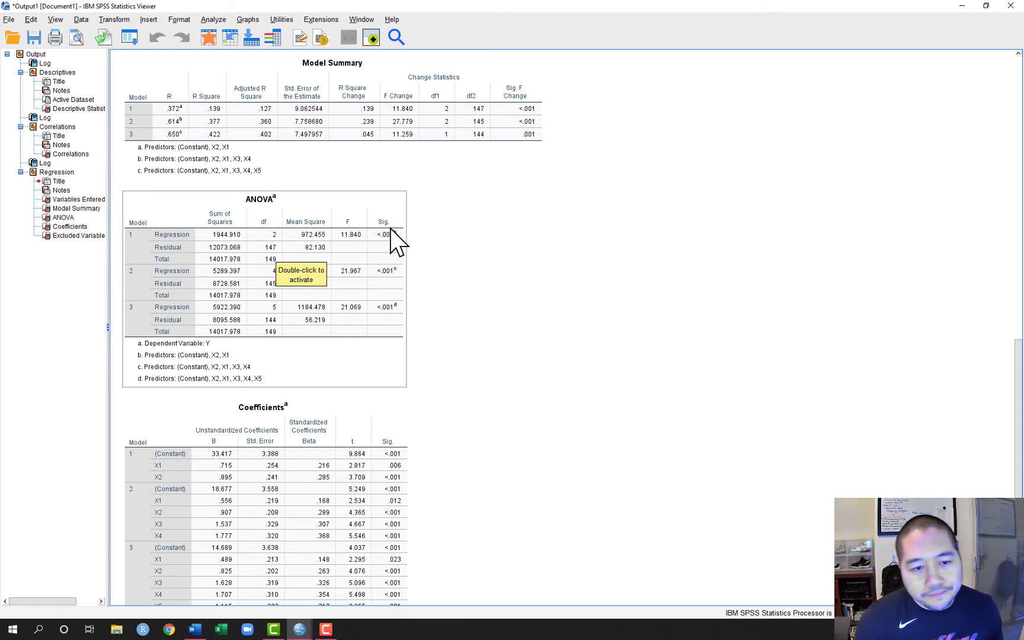
drag(390, 233, 415, 296)
Step: Examine the Model 1 coefficients and significance levels of X1 and X2 in the Coefficients table
scroll(313, 382, down, 3)
click(151, 370)
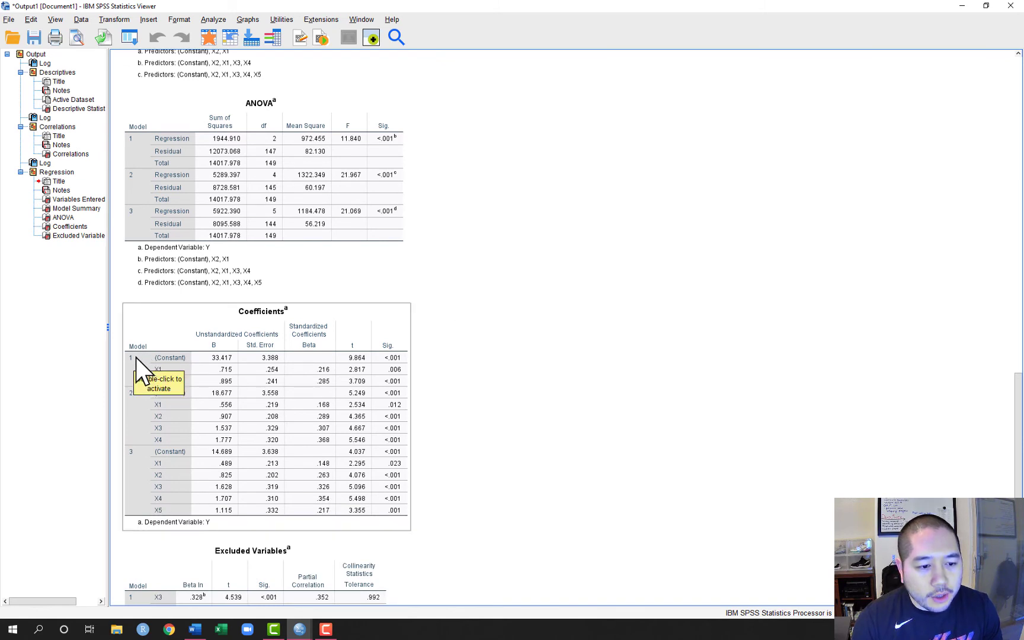
mouse_move(185, 371)
mouse_down()
mouse_move(622, 384)
mouse_move(196, 385)
mouse_up()
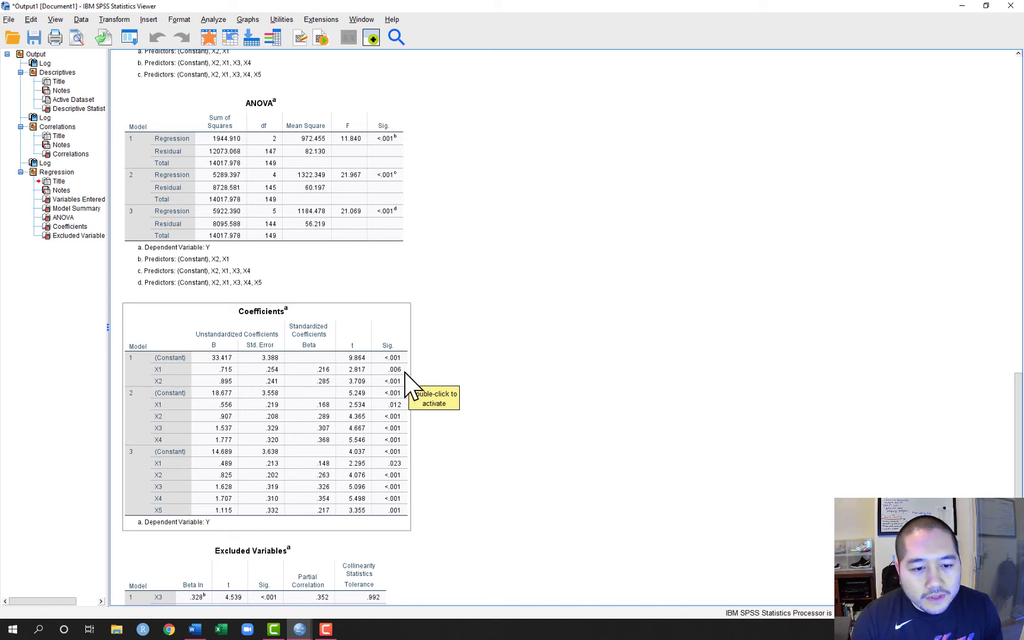
drag(408, 394, 498, 386)
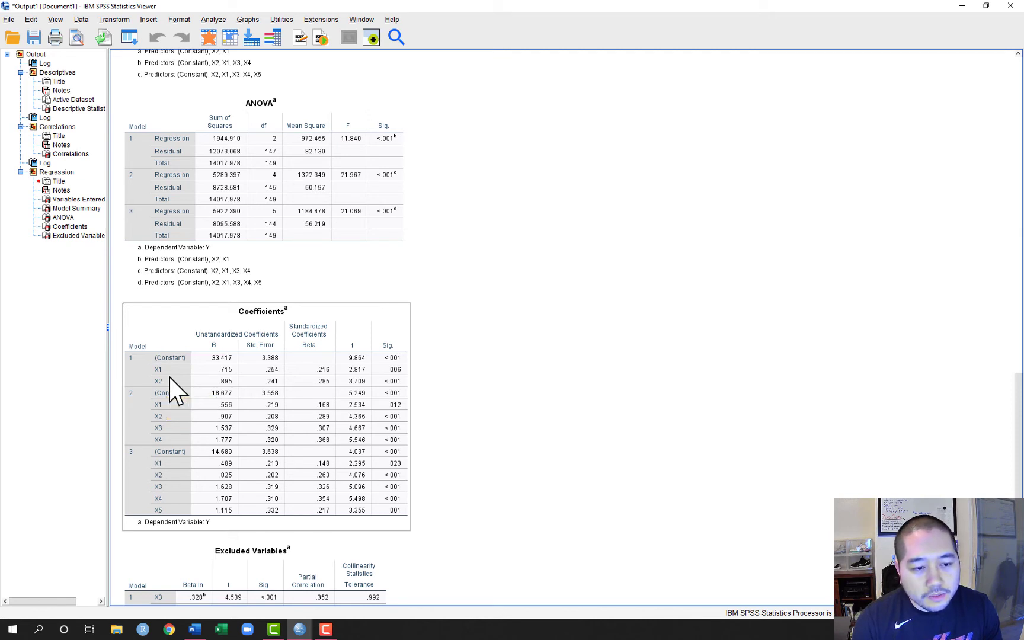
drag(176, 391, 443, 403)
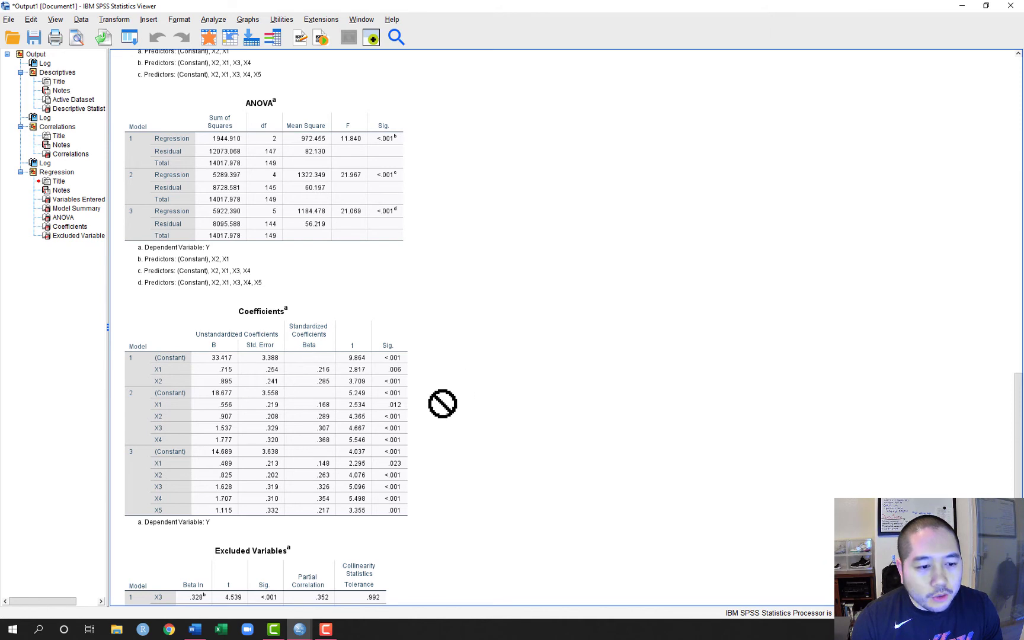
Step: Check Model 2's F test and significance in the ANOVA table, along with its listed predictors
scroll(443, 404, up, 2)
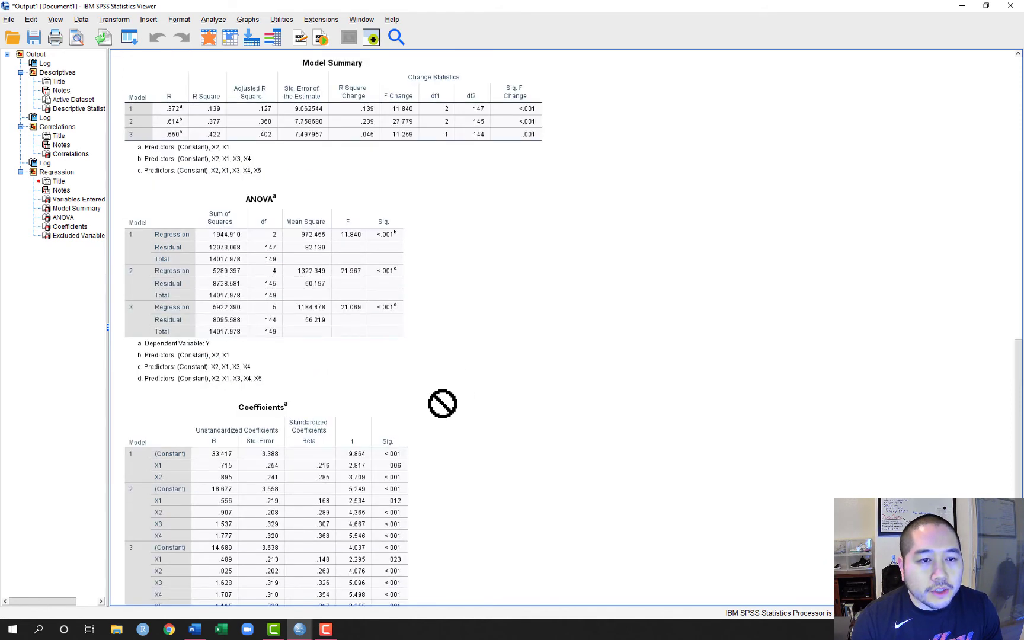
drag(443, 404, 343, 309)
click(168, 279)
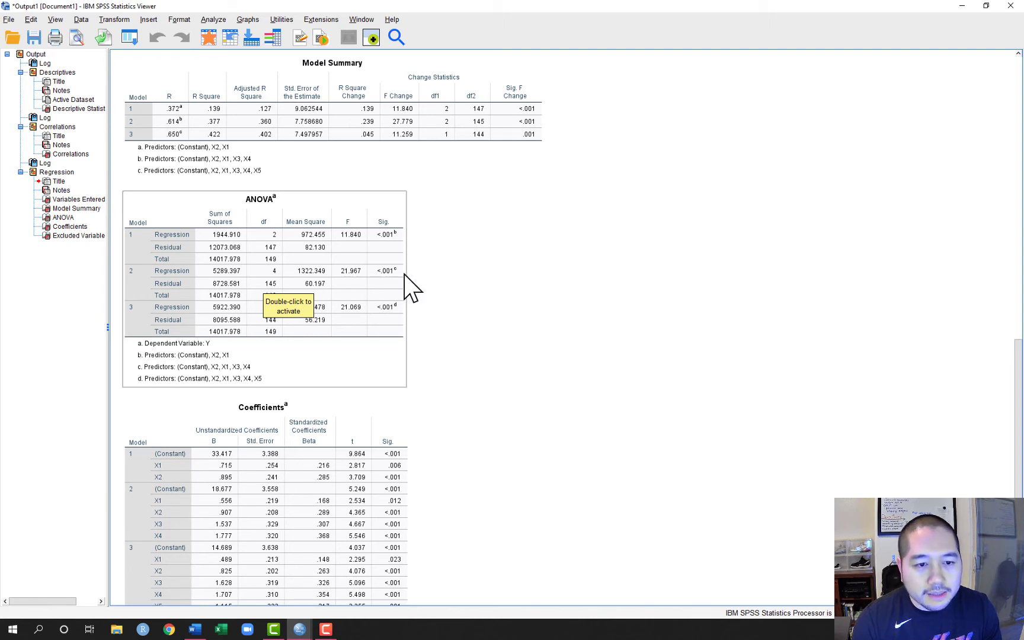
drag(412, 288, 205, 309)
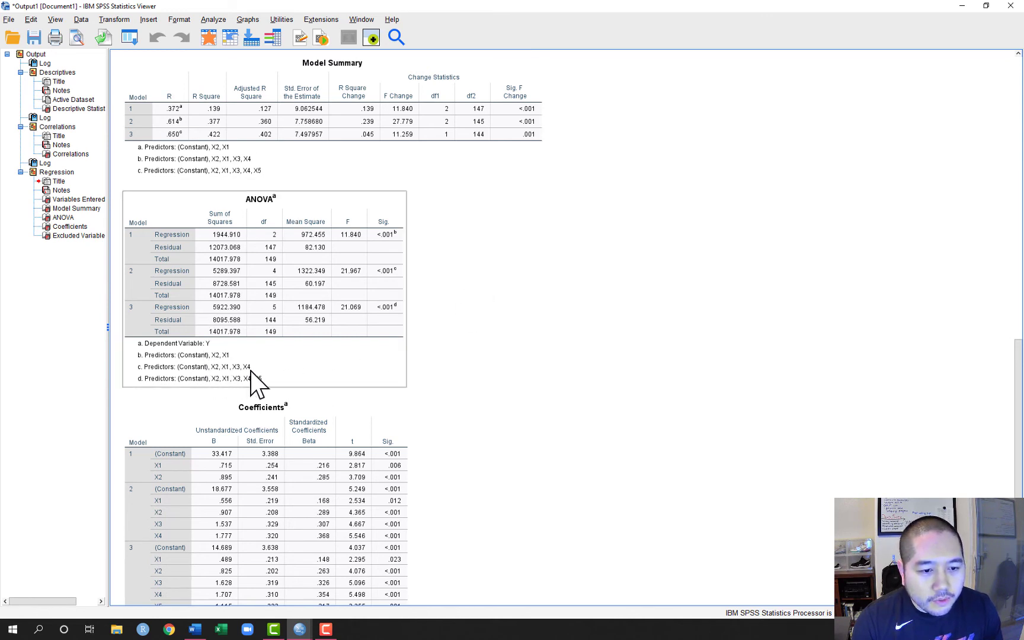
drag(250, 371, 473, 294)
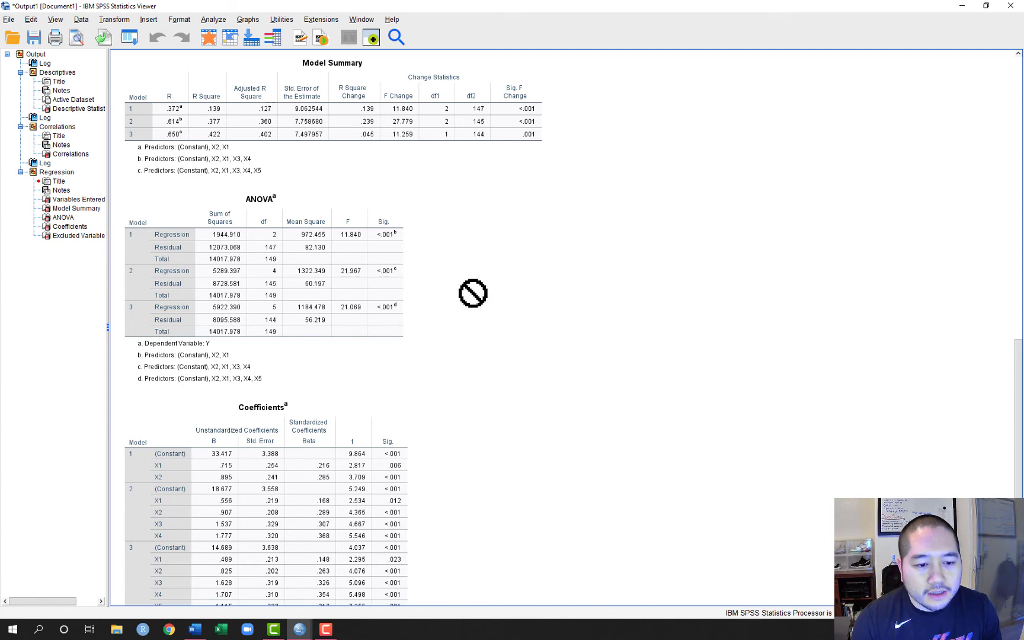
drag(473, 293, 469, 429)
Step: Examine Model 2's coefficients for X1 to X4, and its R square change and F change in the Model Summary
scroll(473, 430, down, 3)
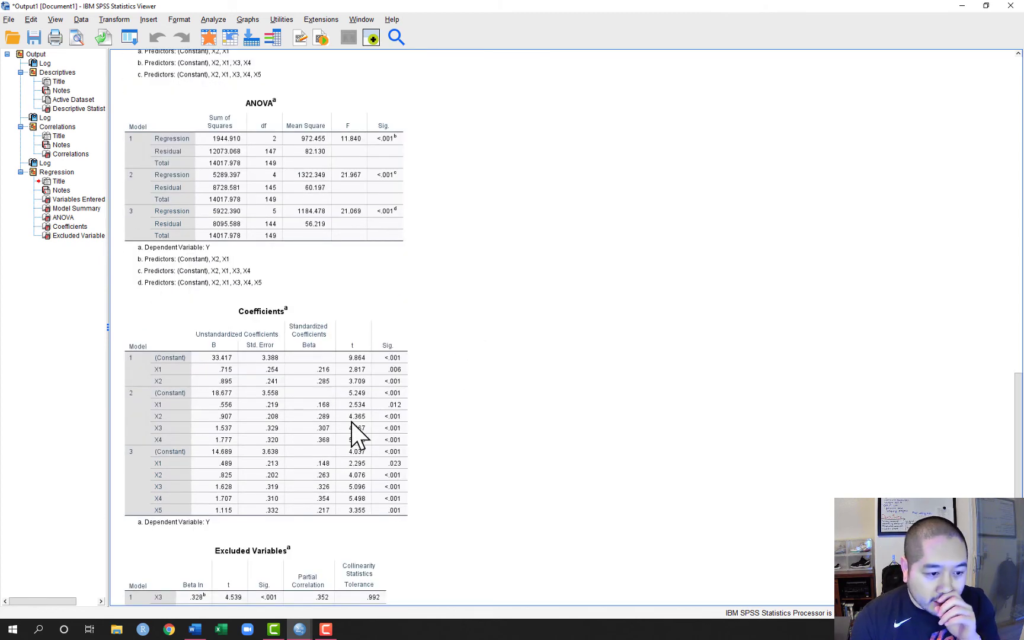
click(136, 410)
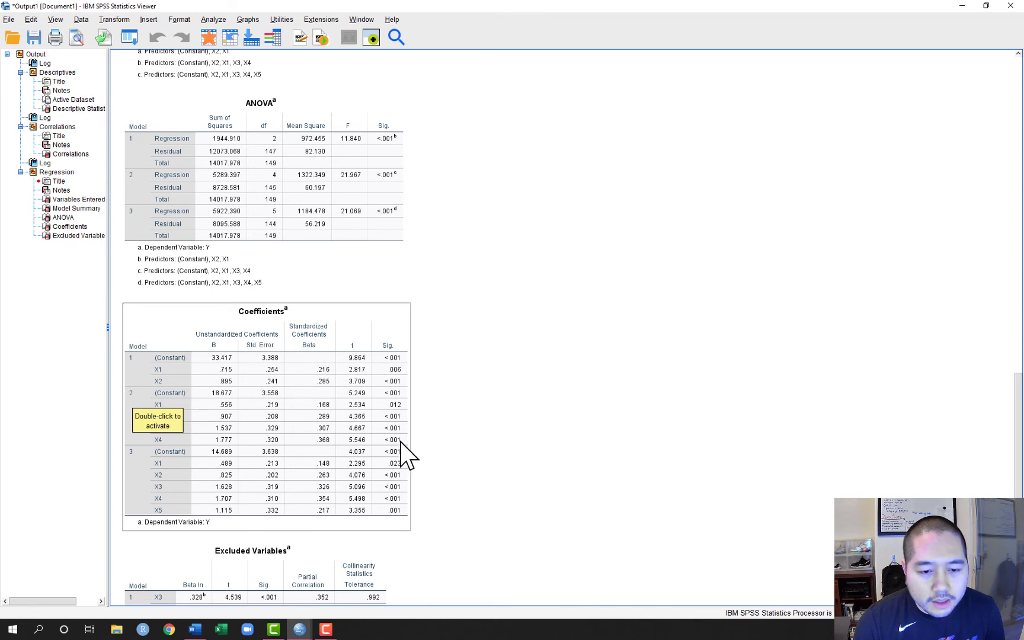
drag(403, 450, 364, 190)
scroll(460, 418, up, 5)
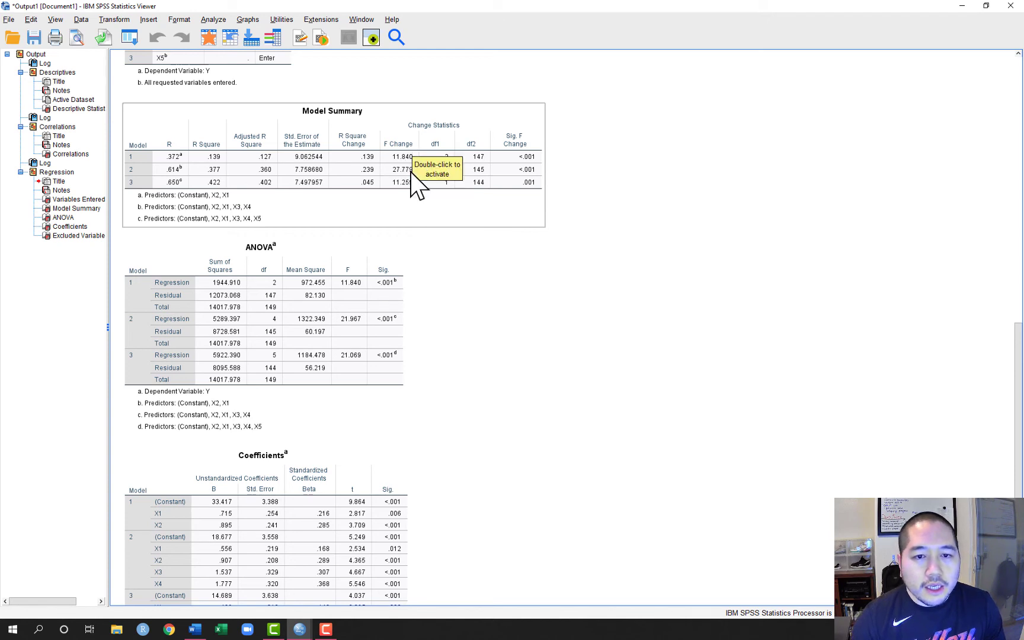
mouse_move(451, 183)
mouse_down()
mouse_move(590, 197)
mouse_move(445, 190)
mouse_up()
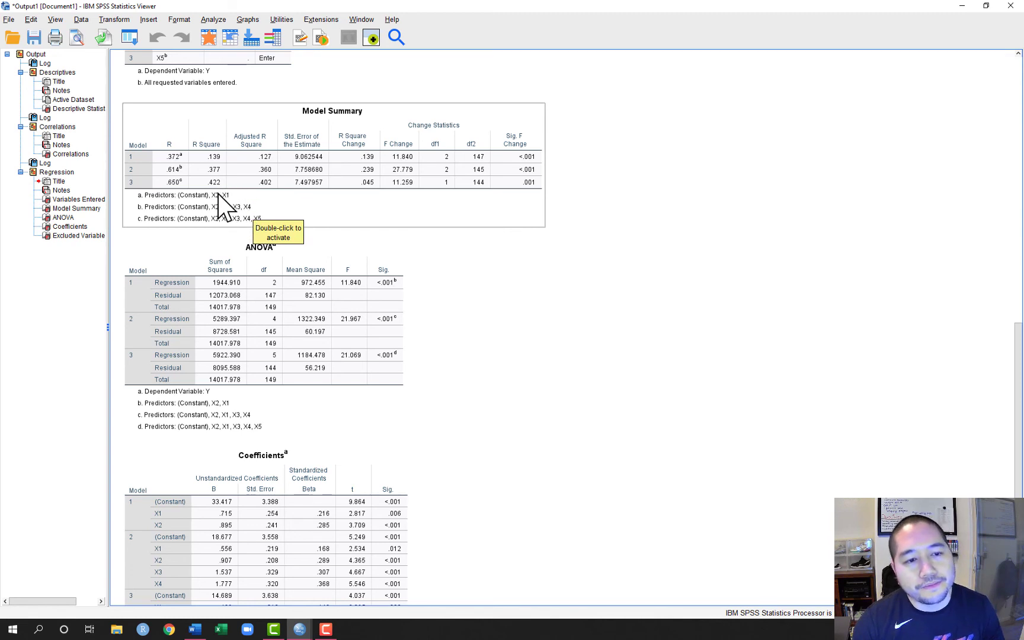
Step: Check Model 3's overall significance in the ANOVA table and the coefficients of X1 to X5
drag(225, 205, 268, 325)
scroll(492, 319, down, 3)
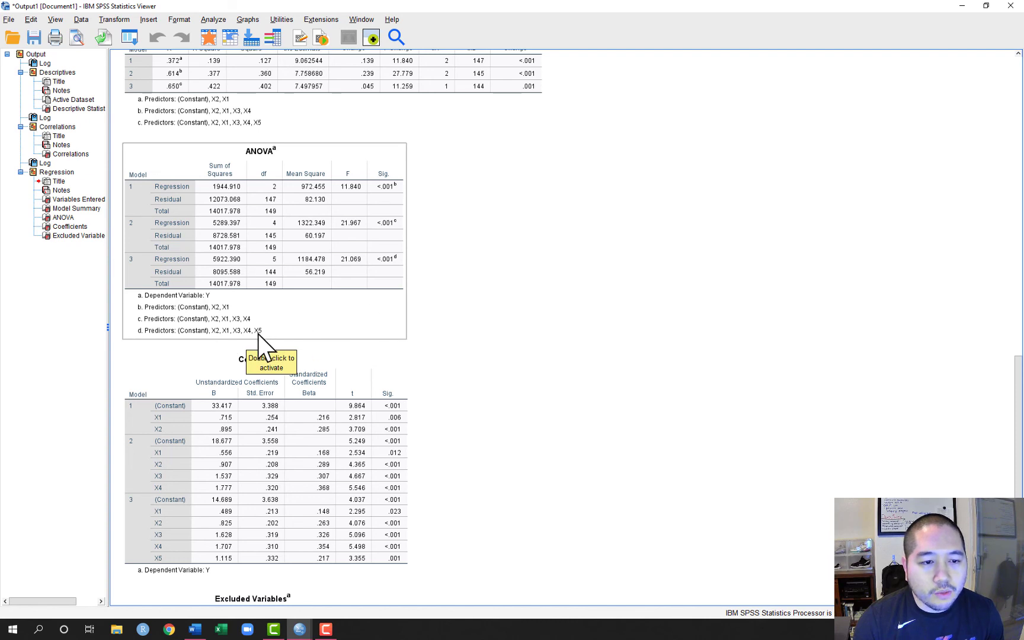
scroll(464, 342, down, 3)
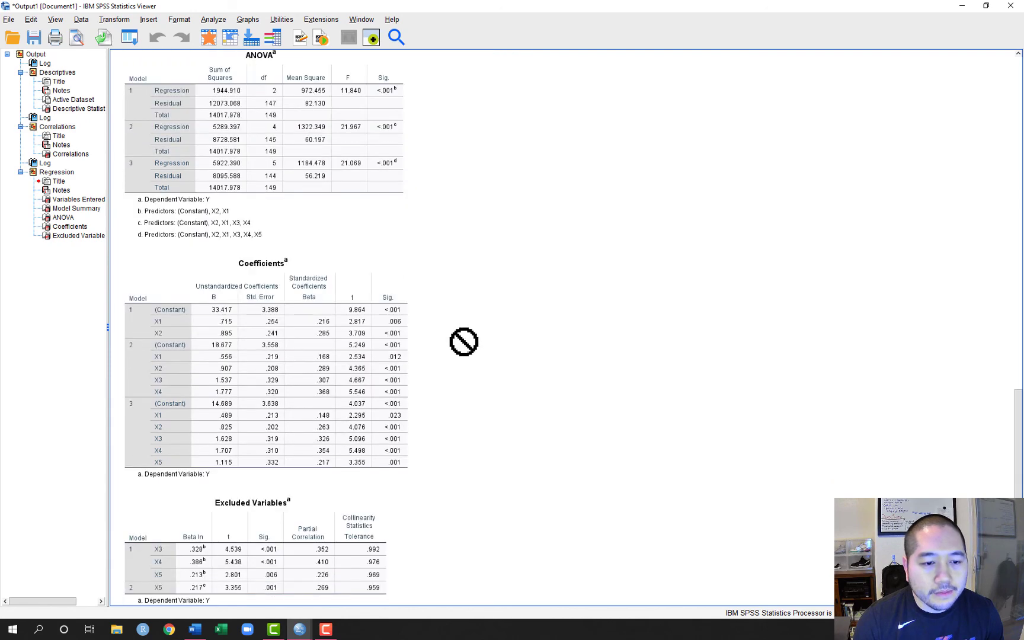
scroll(464, 342, down, 2)
scroll(464, 342, up, 2)
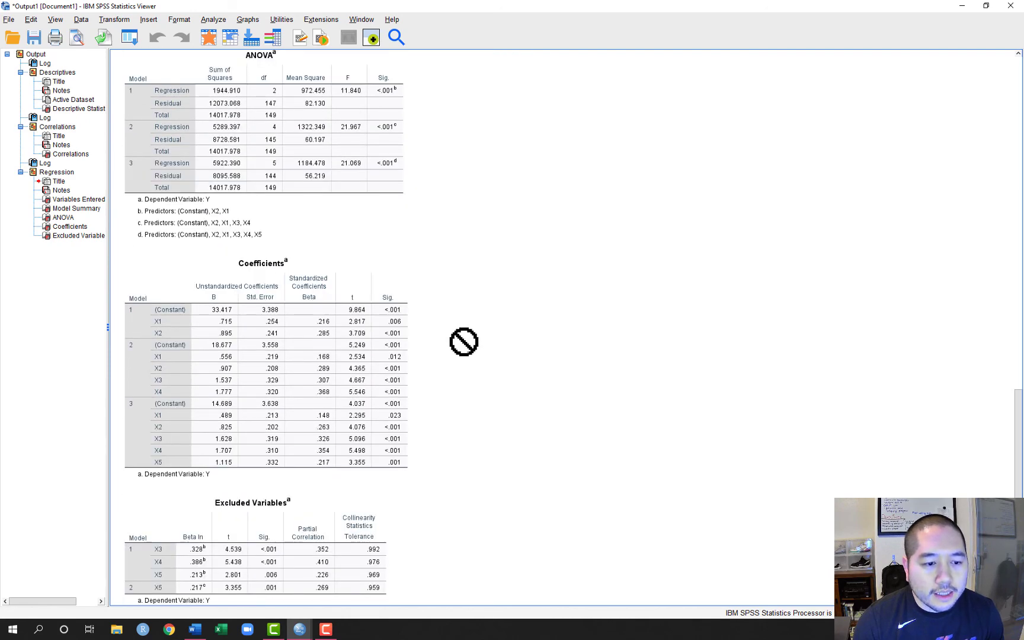
scroll(465, 342, down, 2)
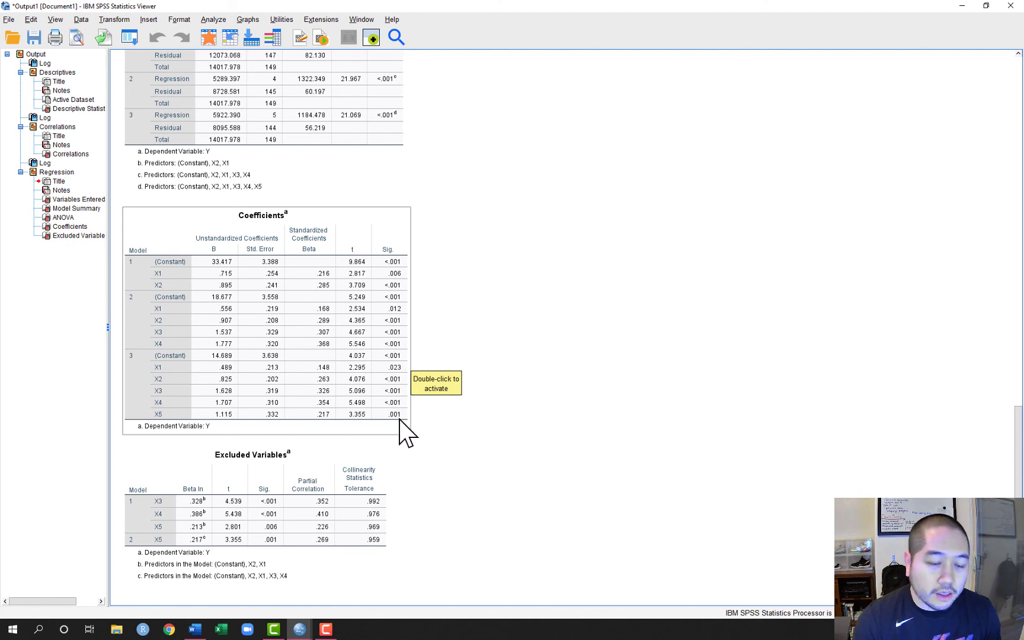
Step: Examine Model 3's R square, R square change and significance of F change in the Model Summary
drag(400, 418, 140, 214)
scroll(471, 416, up, 5)
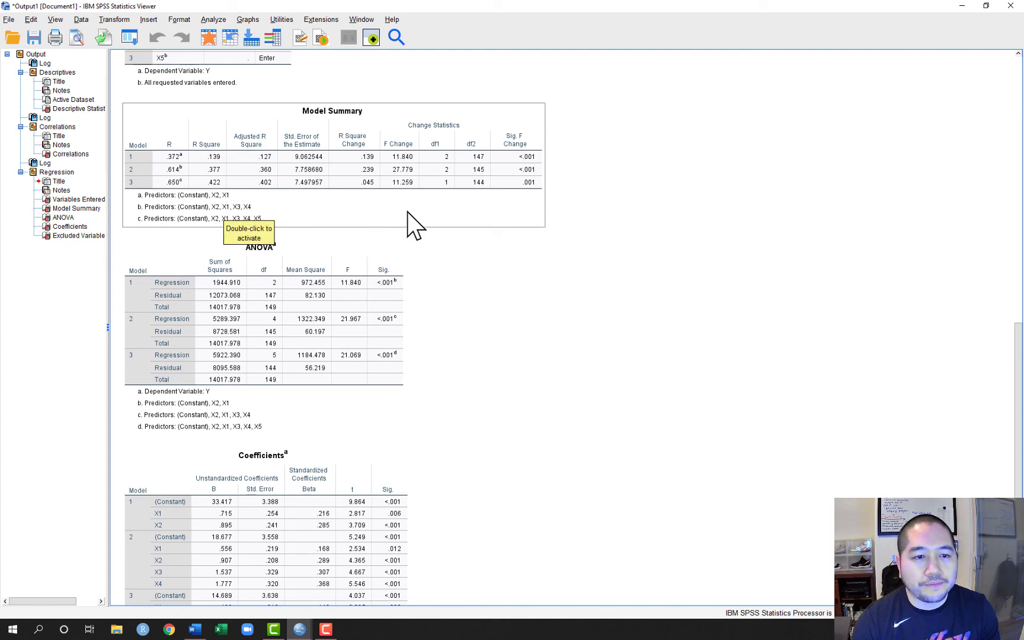
drag(411, 220, 265, 223)
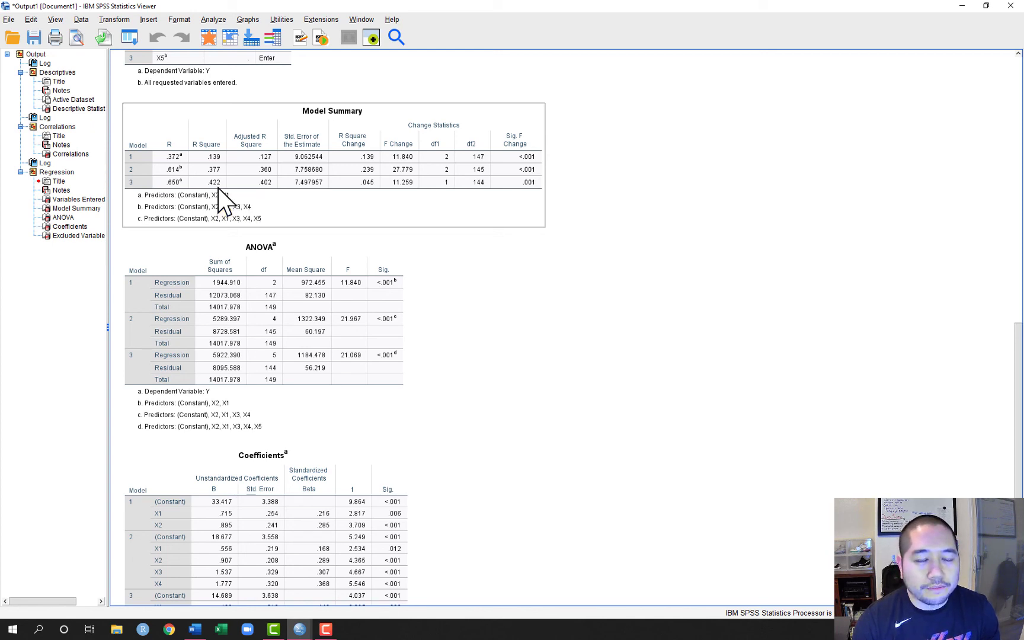
drag(310, 235, 181, 163)
Step: Recap the three models across the Model Summary, ANOVA and Coefficients tables
scroll(514, 361, down, 5)
scroll(515, 361, up, 5)
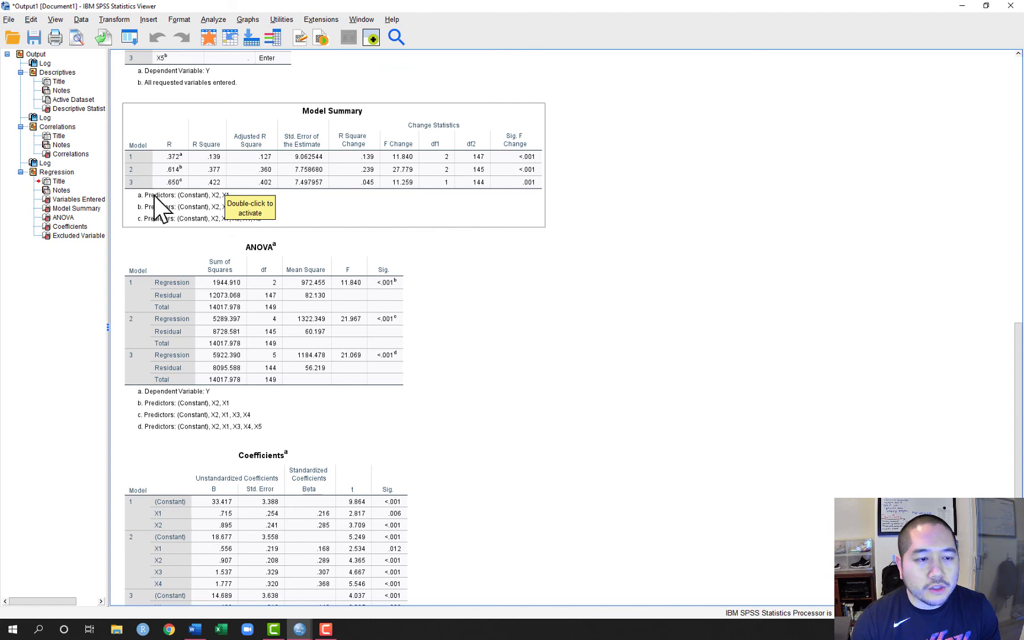
click(354, 229)
scroll(317, 305, down, 1)
click(317, 305)
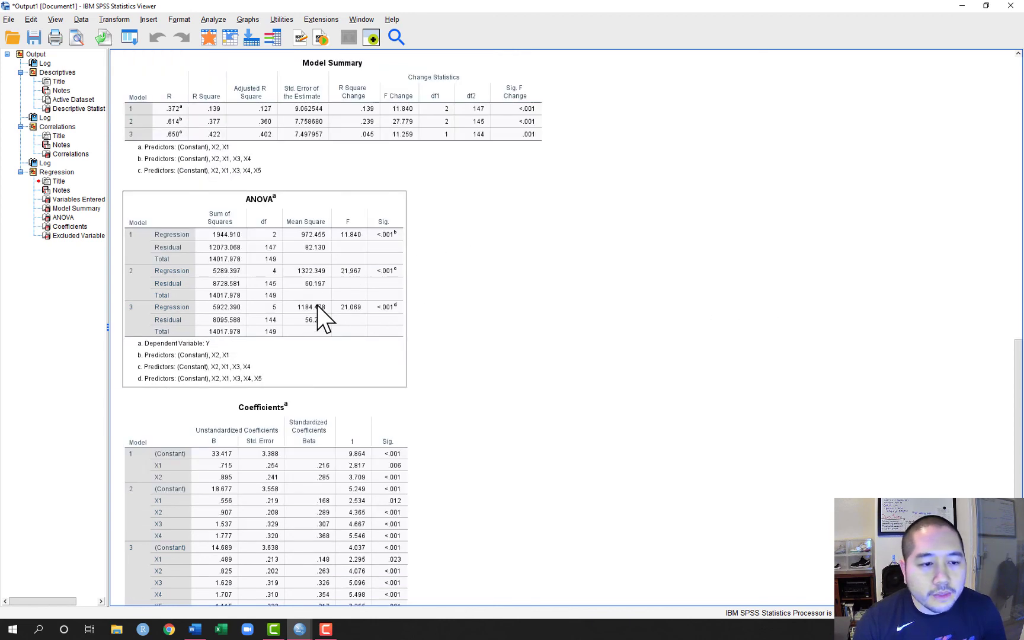
scroll(317, 304, down, 1)
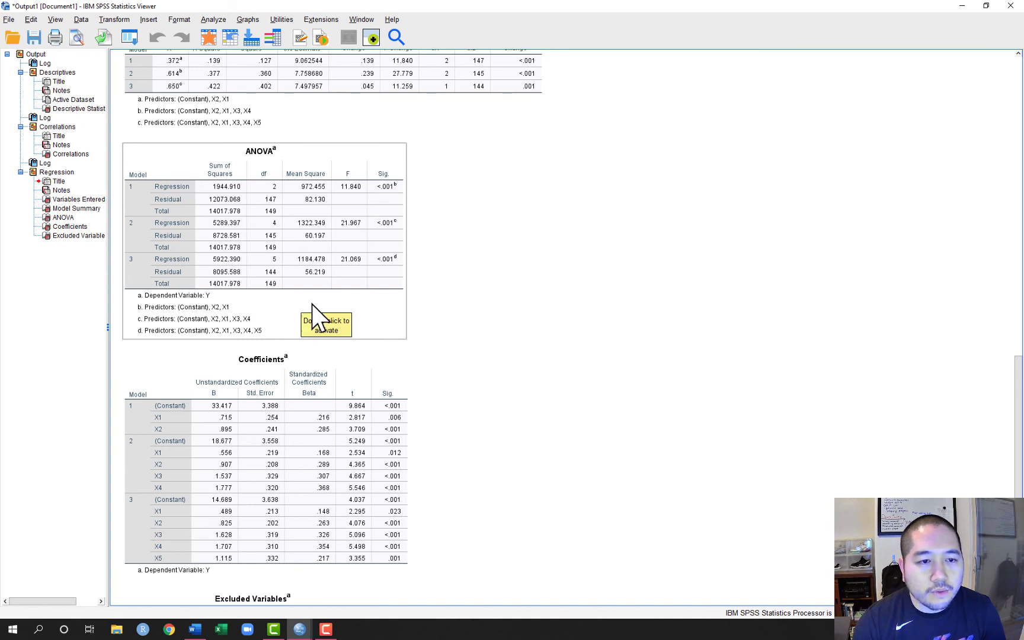
drag(311, 305, 147, 205)
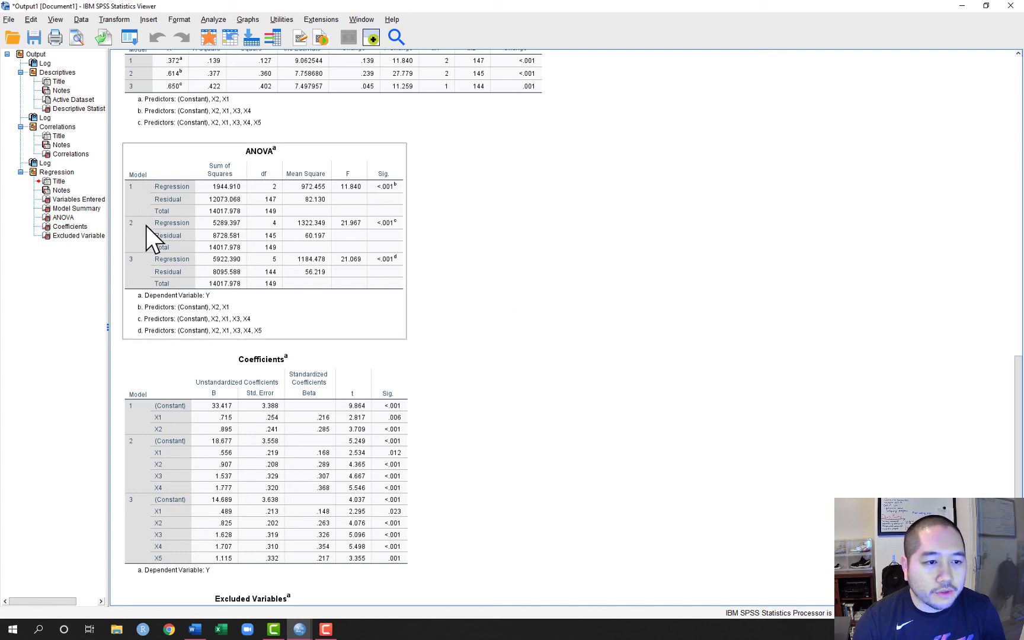
drag(140, 259, 303, 305)
scroll(473, 375, down, 3)
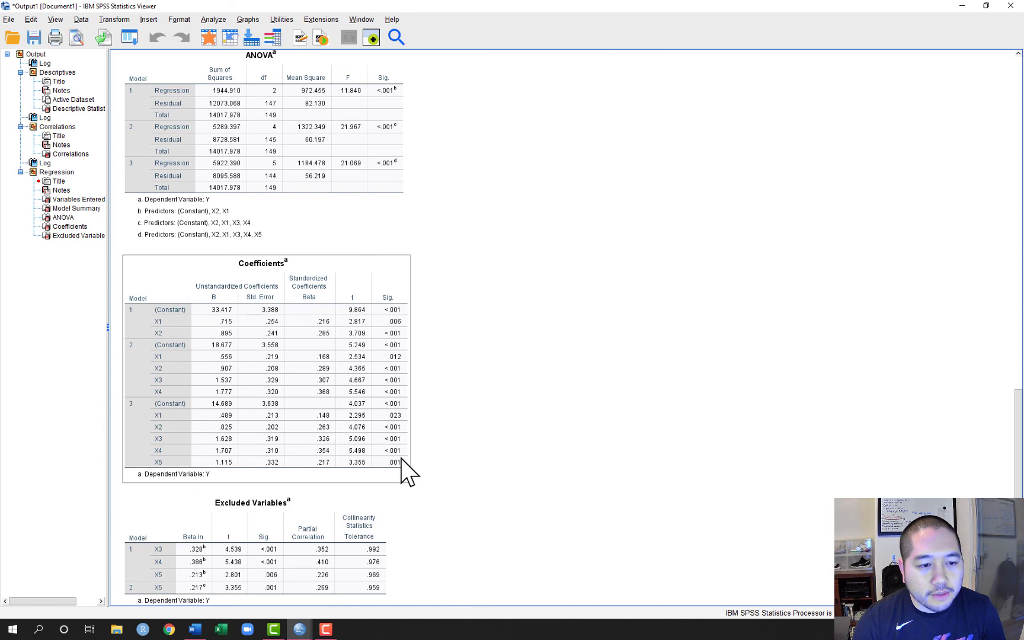
drag(403, 469, 636, 396)
Step: Return to the Descriptive Statistics and Correlations tables at the start of the output
scroll(549, 460, up, 6)
scroll(549, 461, up, 12)
scroll(549, 460, up, 12)
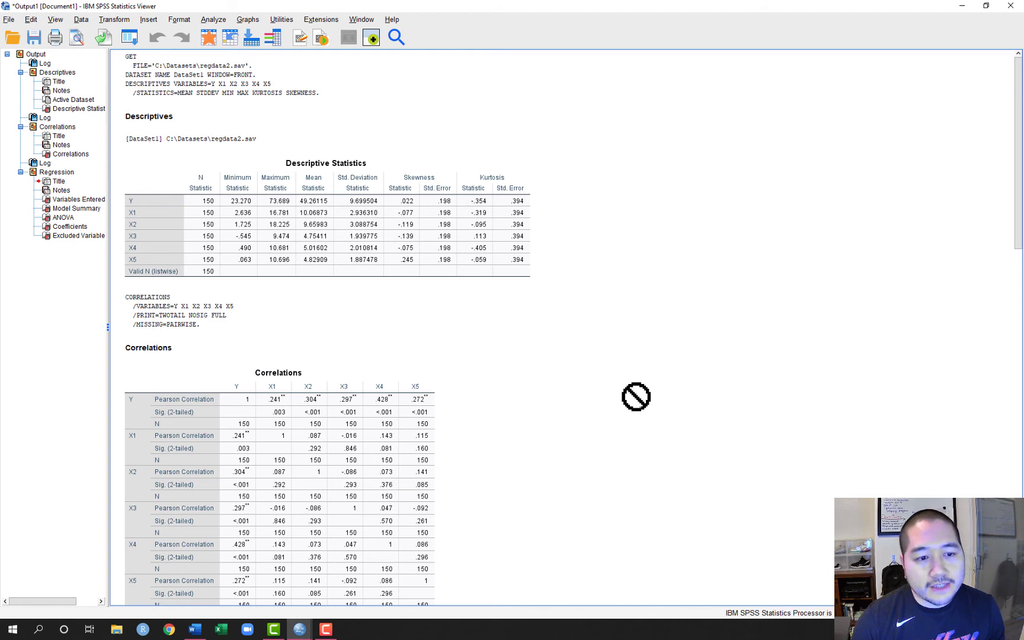